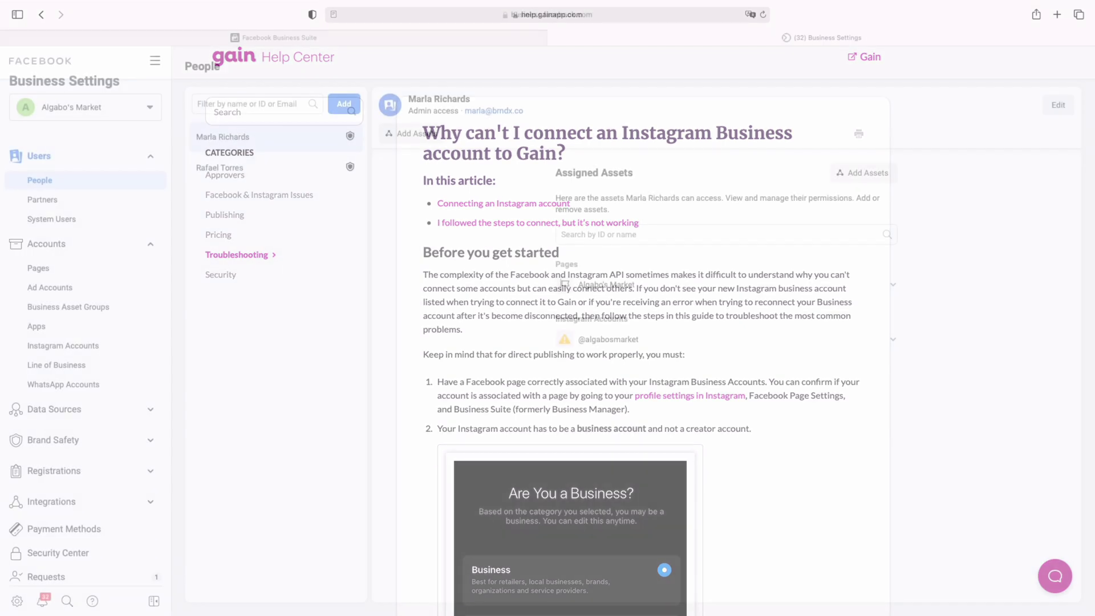
Bring up the business accounts list to return to the Algabo's Market Business Suite home.
{"action": "left_click", "coordinate": [85, 106]}
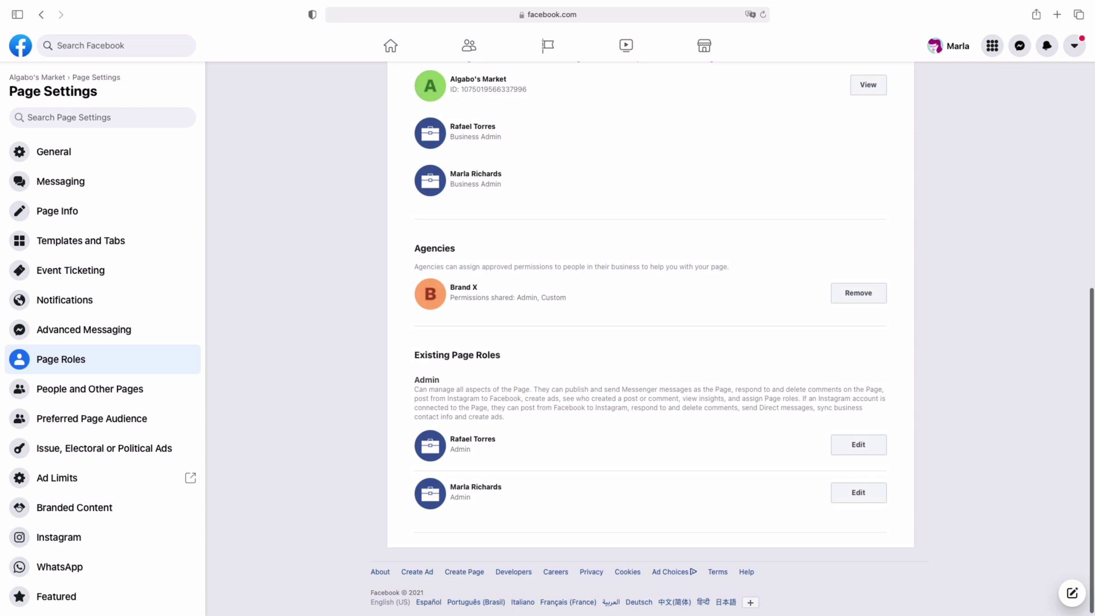
{"action": "scroll", "coordinate": [651, 342], "scroll_direction": "up", "scroll_amount": 8}
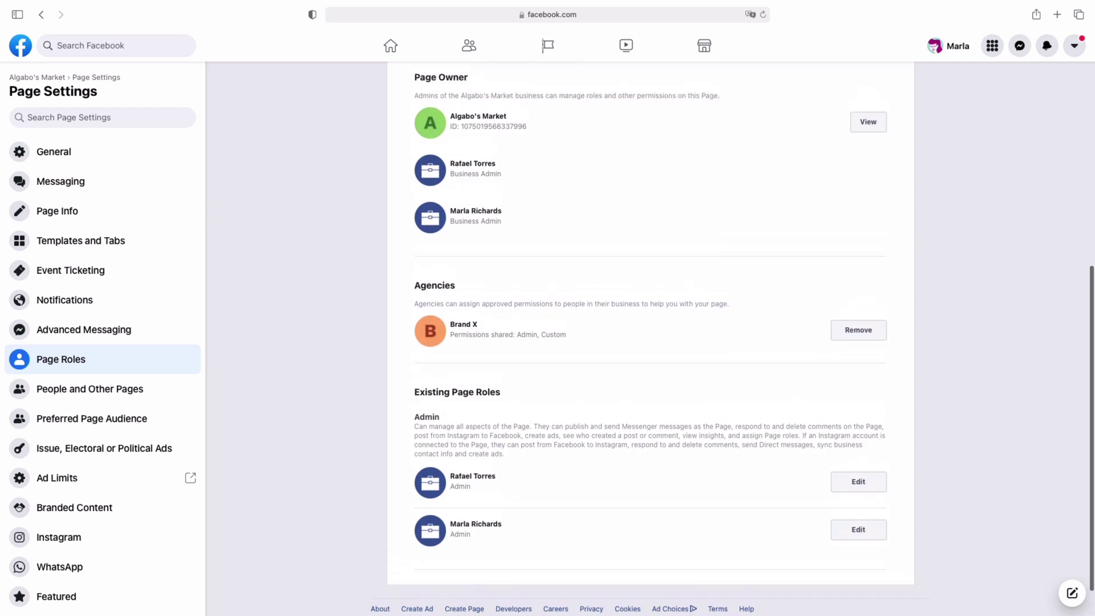
{"action": "scroll", "coordinate": [651, 343], "scroll_direction": "up", "scroll_amount": 3}
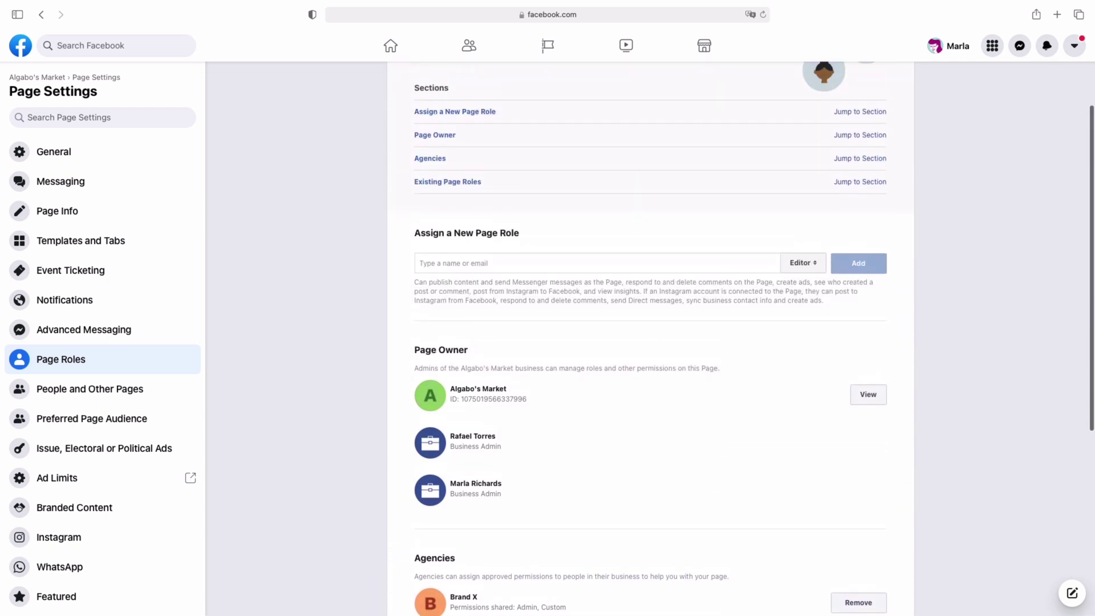
{"action": "scroll", "coordinate": [651, 342], "scroll_direction": "up", "scroll_amount": 3}
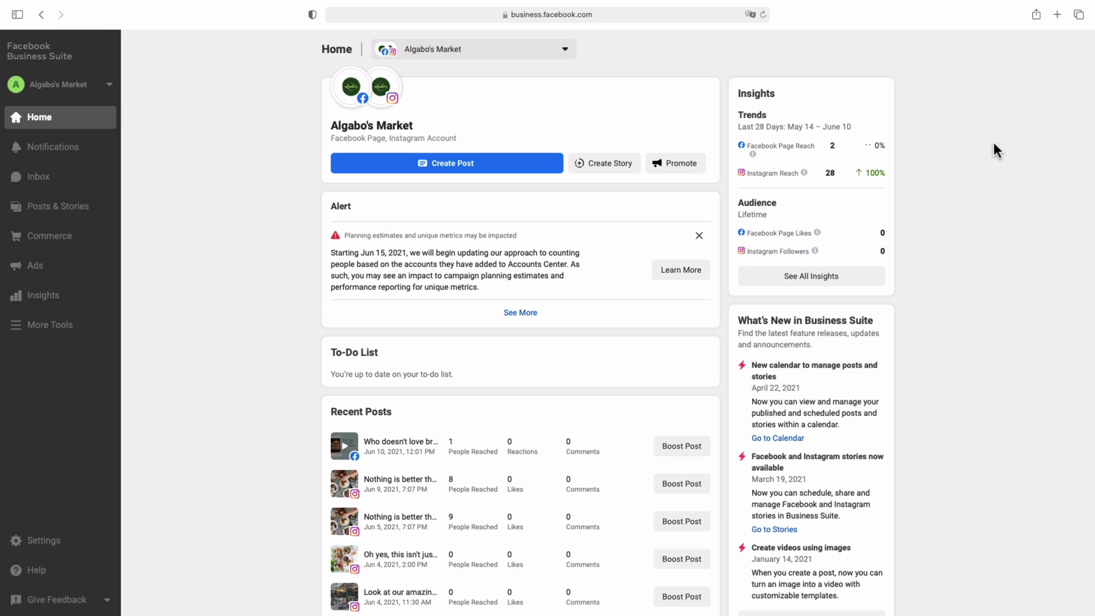
{"action": "left_click", "coordinate": [47, 540]}
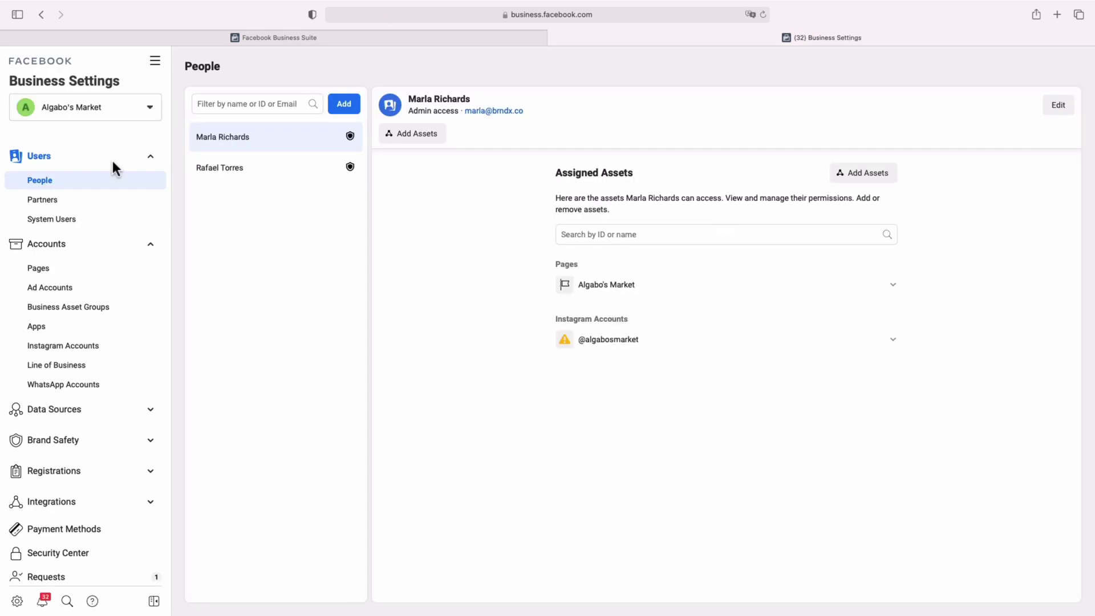
{"action": "left_click", "coordinate": [661, 284]}
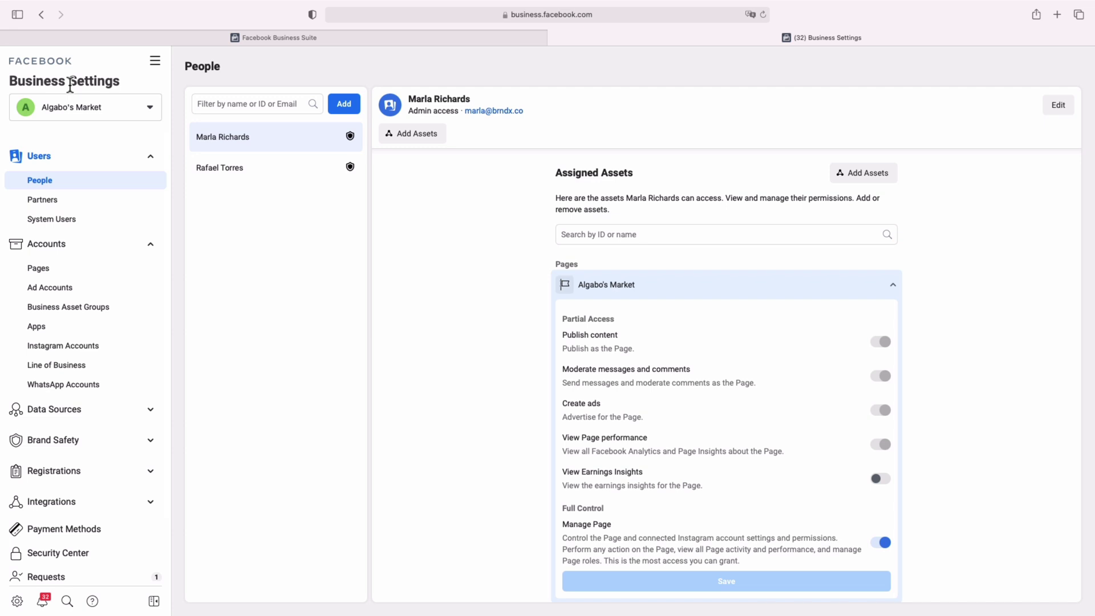
Confirm the second person's full Algabo's Market Page access, then open its Page Roles.
{"action": "left_click", "coordinate": [37, 268]}
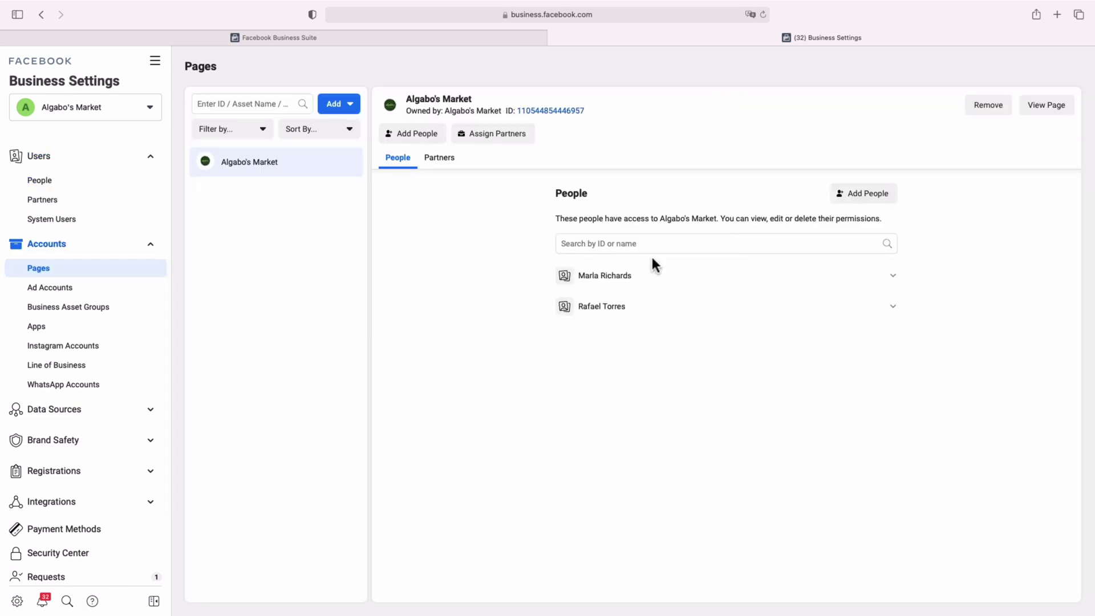
{"action": "left_click", "coordinate": [651, 275]}
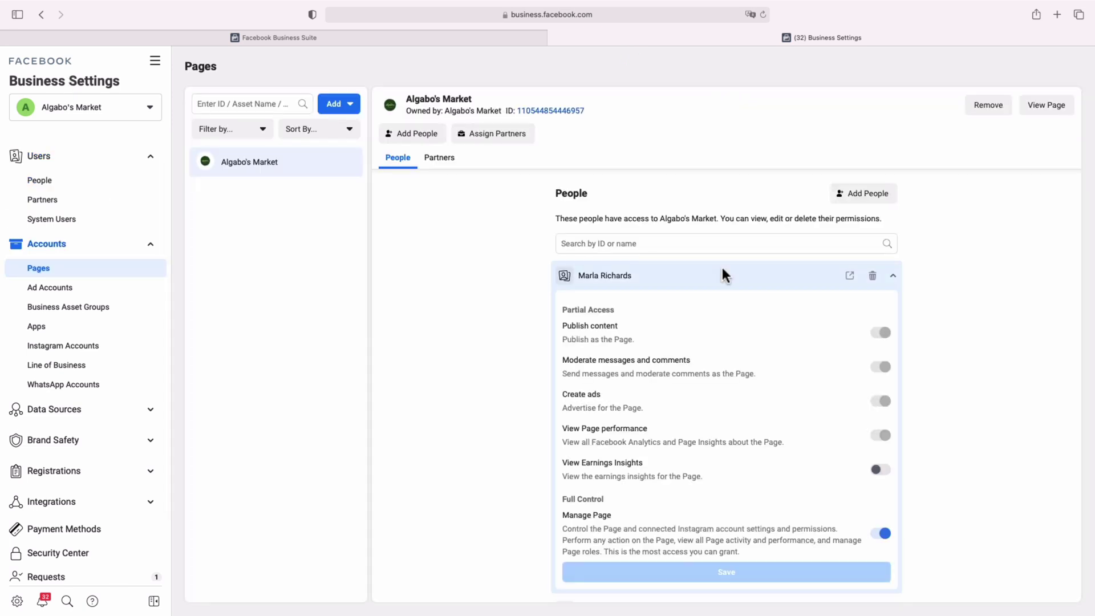
{"action": "left_click", "coordinate": [833, 283]}
{"action": "left_click", "coordinate": [764, 308]}
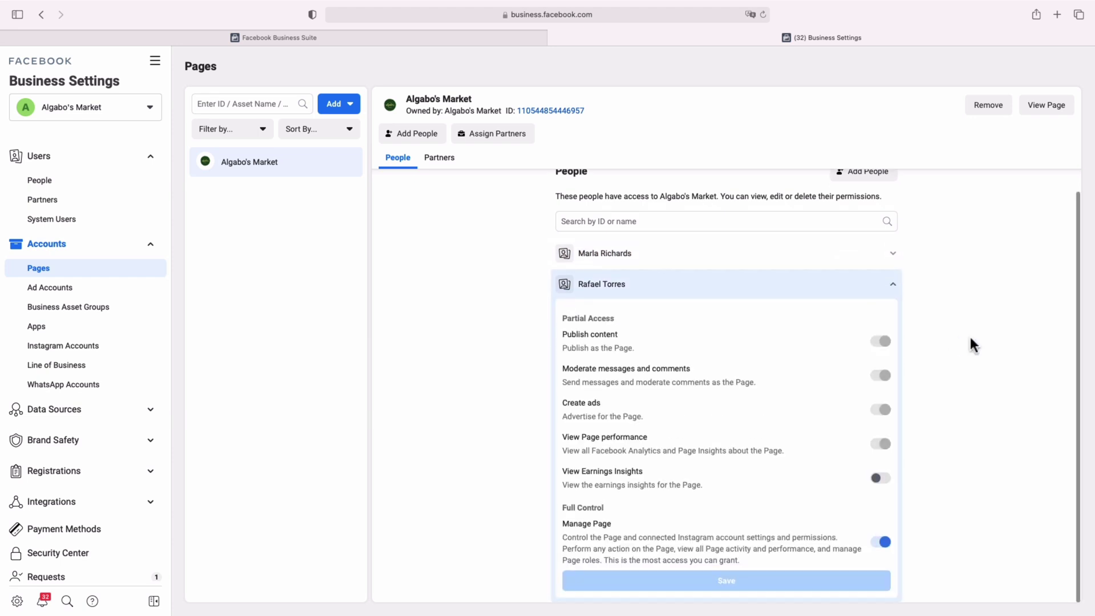
{"action": "left_click", "coordinate": [757, 304]}
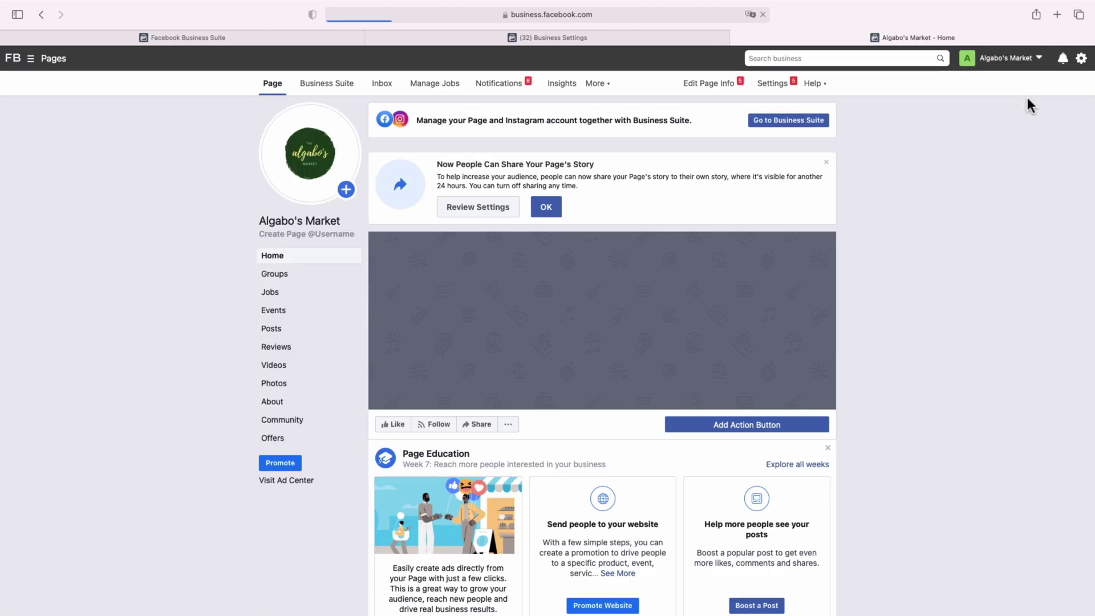
{"action": "left_click", "coordinate": [764, 83]}
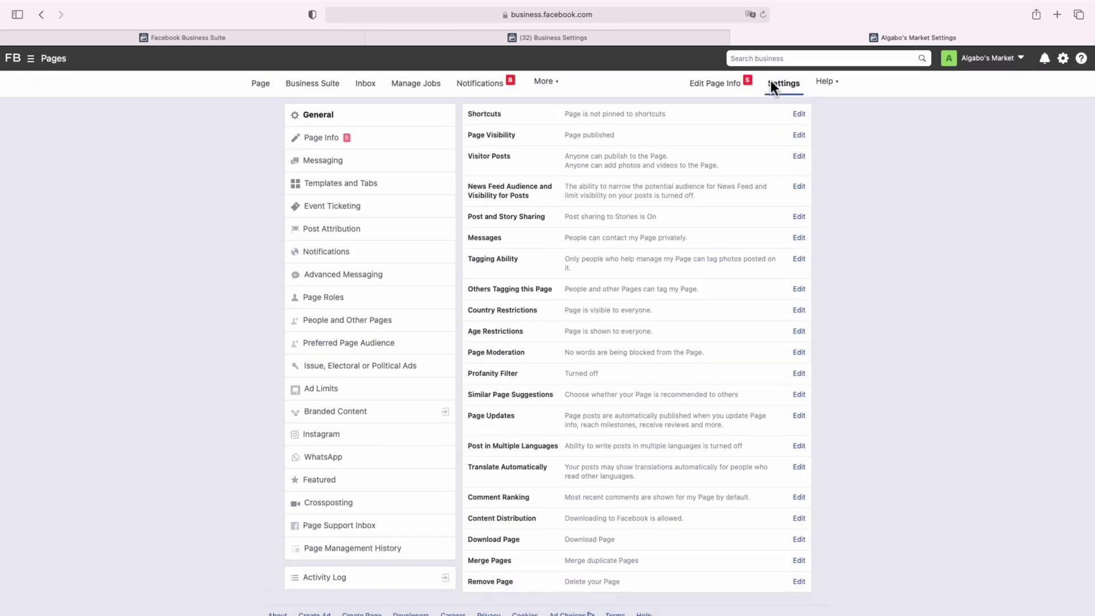
{"action": "left_click", "coordinate": [338, 296]}
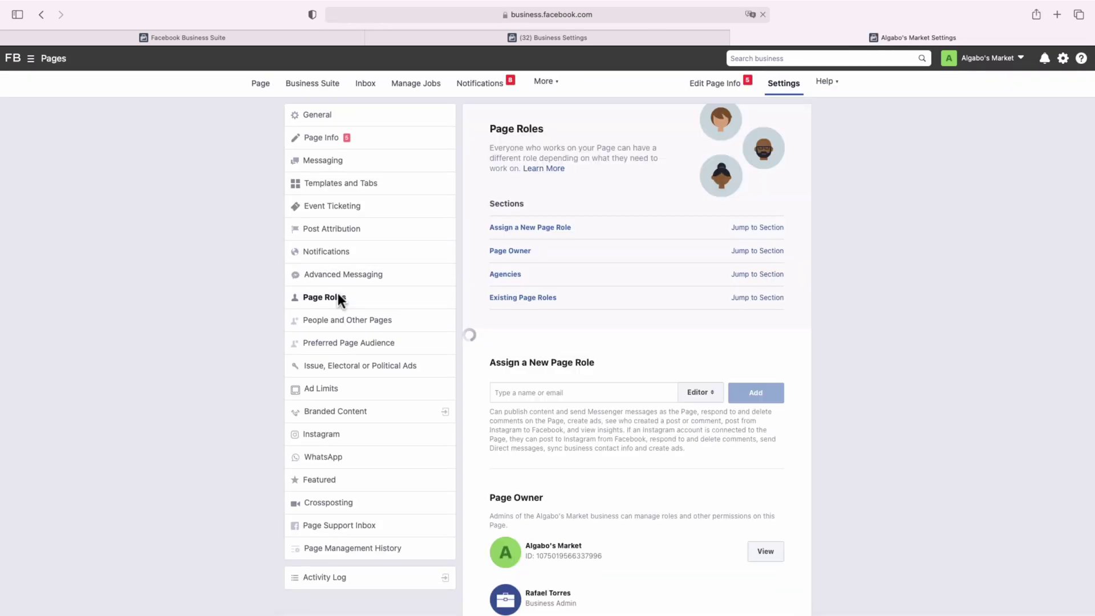
{"action": "scroll", "coordinate": [1051, 318], "scroll_direction": "down", "scroll_amount": 5}
{"action": "scroll", "coordinate": [1051, 318], "scroll_direction": "down", "scroll_amount": 5}
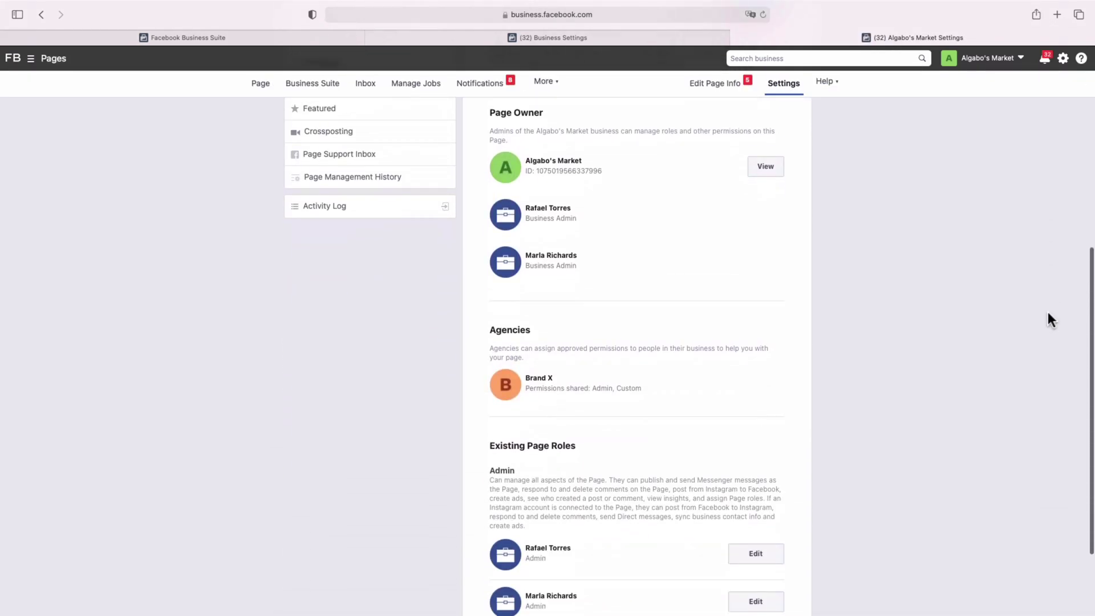
{"action": "scroll", "coordinate": [1051, 318], "scroll_direction": "down", "scroll_amount": 3}
{"action": "scroll", "coordinate": [1051, 318], "scroll_direction": "up", "scroll_amount": 3}
{"action": "scroll", "coordinate": [1050, 318], "scroll_direction": "up", "scroll_amount": 8}
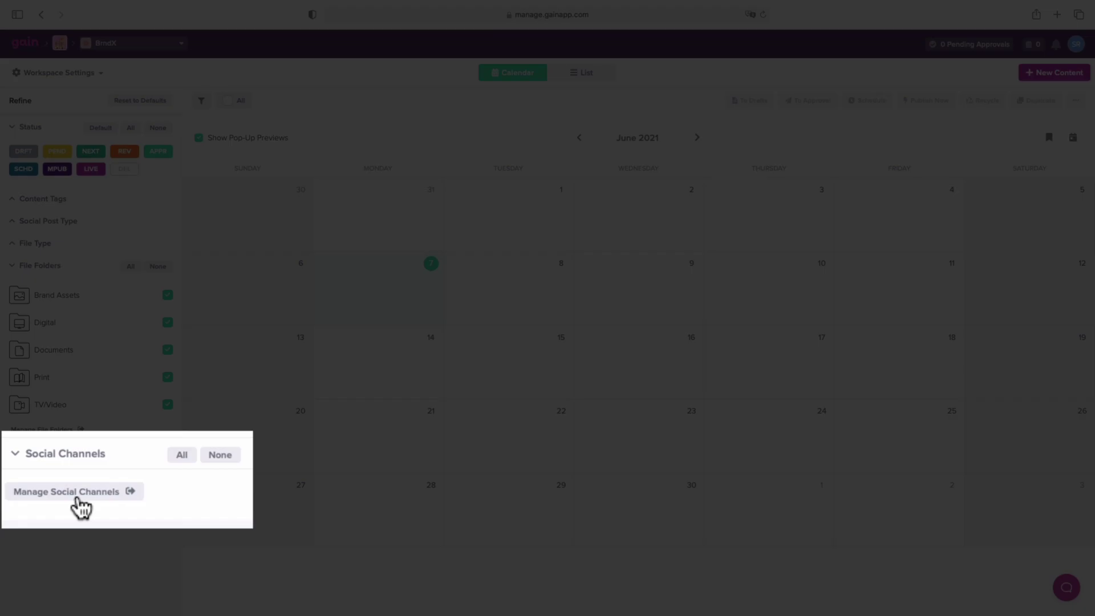
Add a new Instagram social channel in Gain's Manage Social Channels as a Business Account.
{"action": "left_click", "coordinate": [66, 491]}
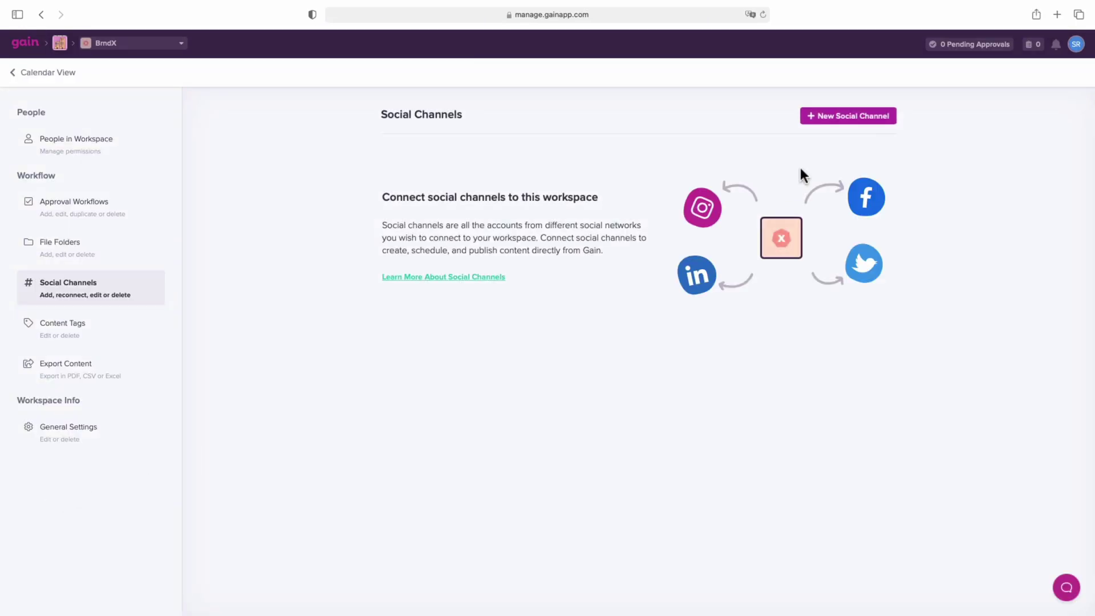
{"action": "left_click", "coordinate": [848, 116]}
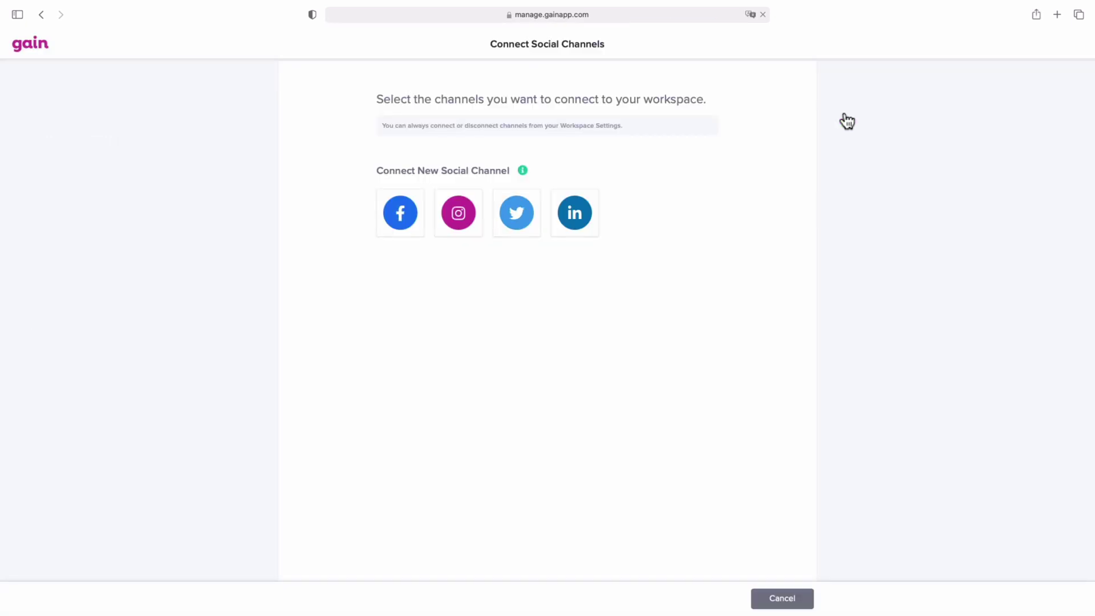
{"action": "left_click", "coordinate": [468, 207]}
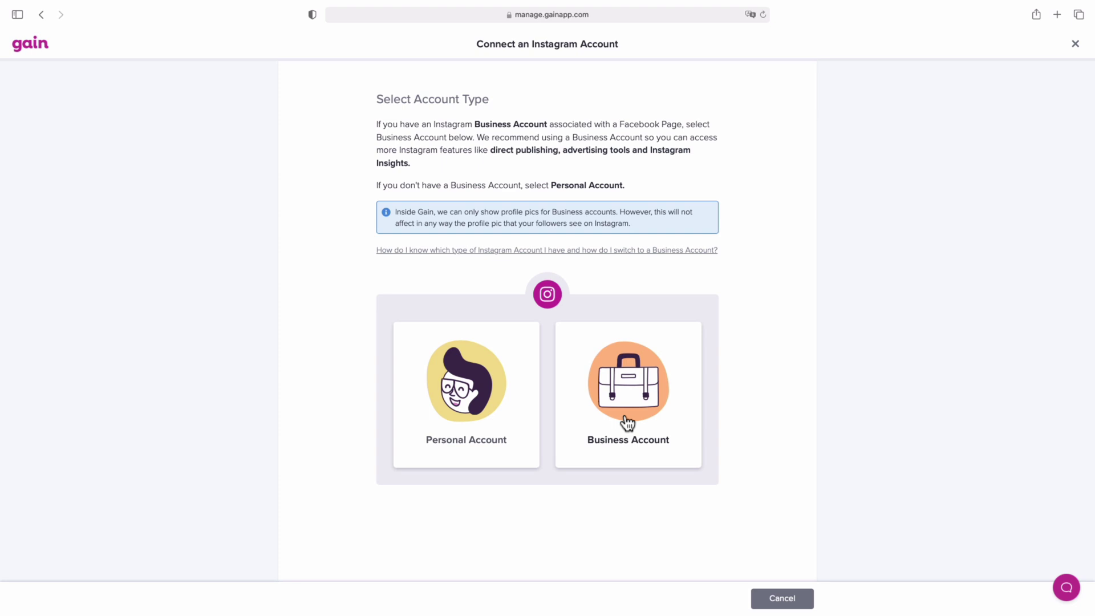
{"action": "left_click", "coordinate": [633, 379]}
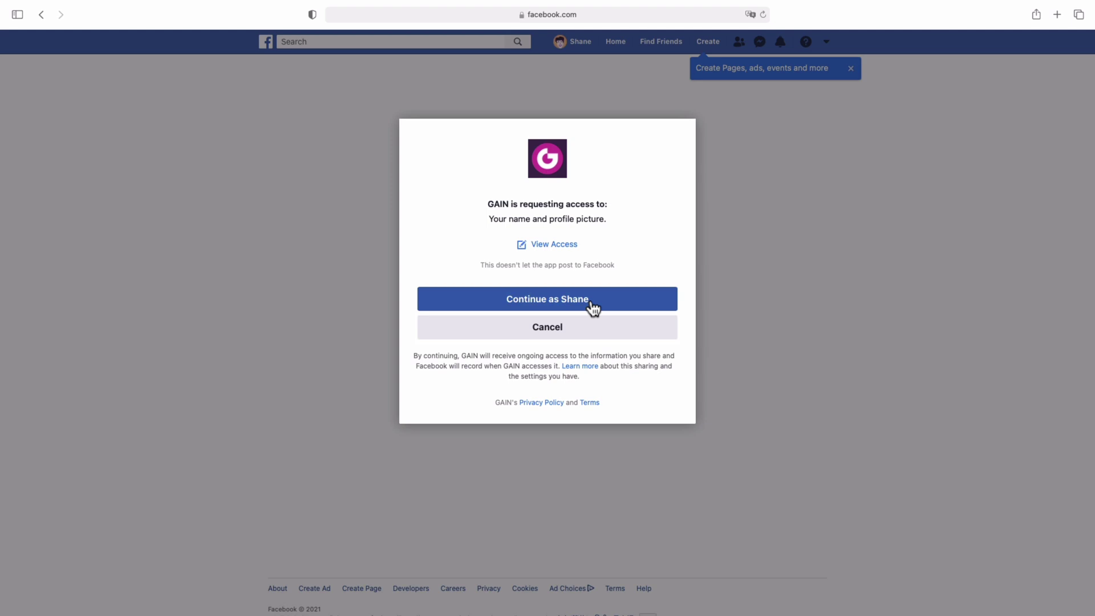
Continue as Shane, grant GAIN the Page and Instagram permissions, and pick brn.dx.
{"action": "left_click", "coordinate": [594, 305]}
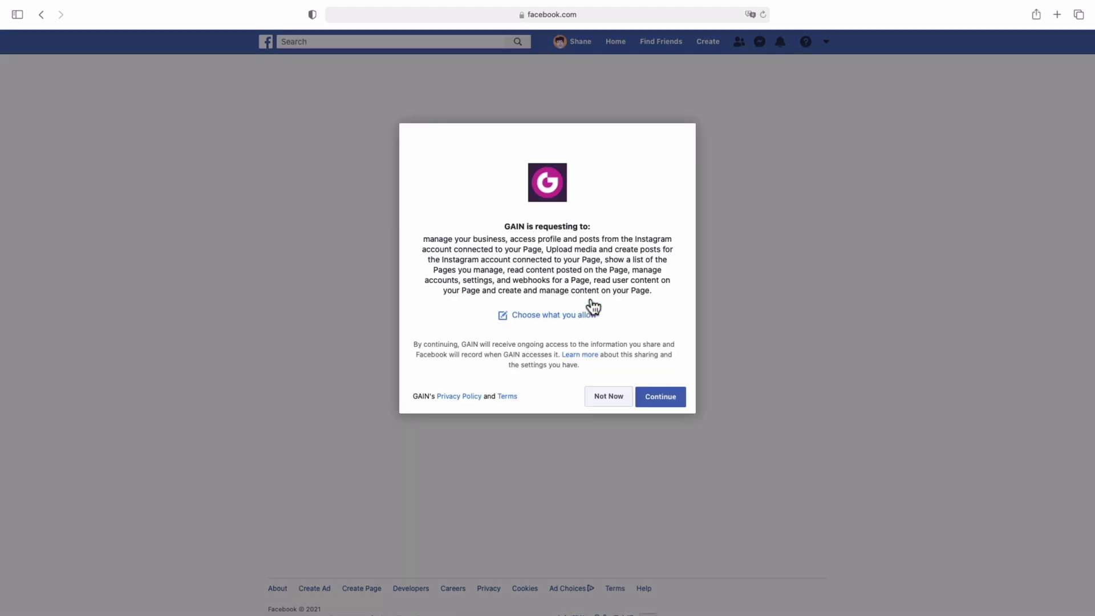
{"action": "left_click", "coordinate": [660, 397]}
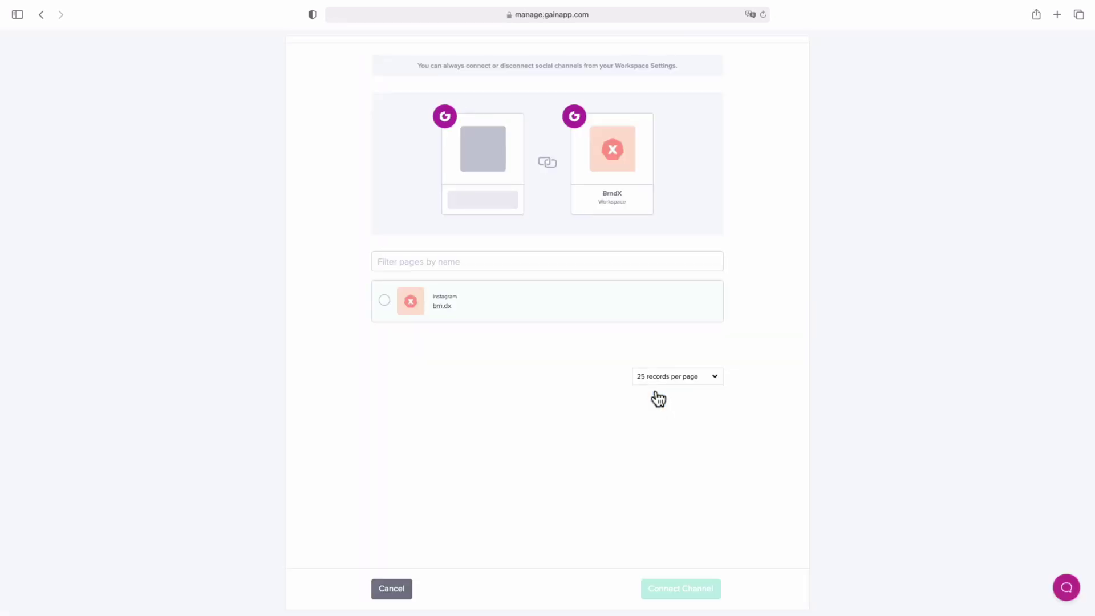
{"action": "left_click", "coordinate": [585, 299]}
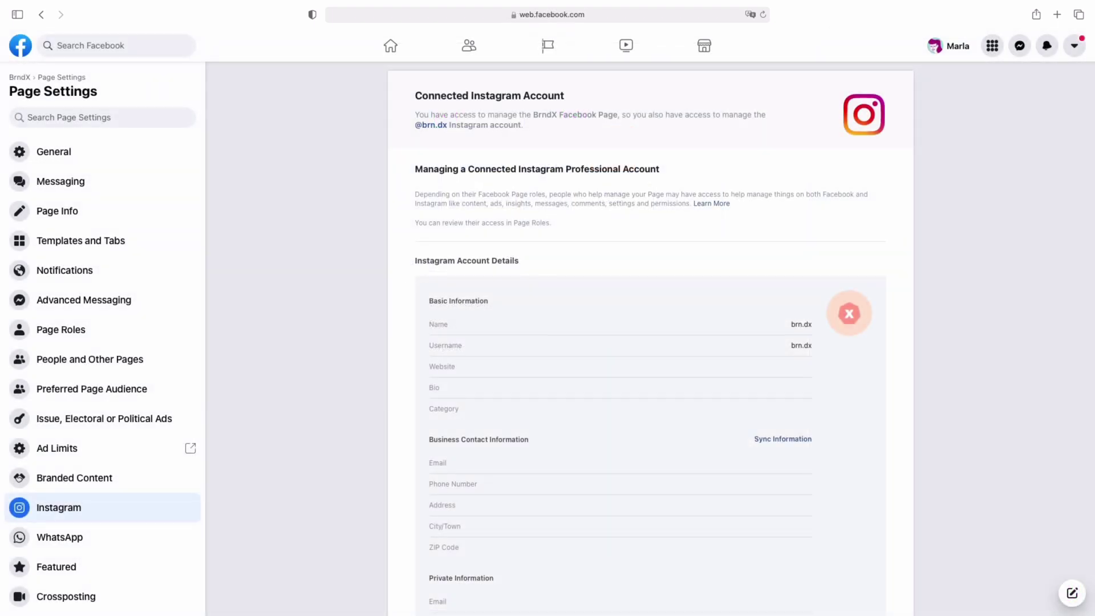
{"action": "scroll", "coordinate": [650, 342], "scroll_direction": "down", "scroll_amount": 3}
{"action": "scroll", "coordinate": [650, 342], "scroll_direction": "down", "scroll_amount": 3}
{"action": "scroll", "coordinate": [651, 343], "scroll_direction": "down", "scroll_amount": 3}
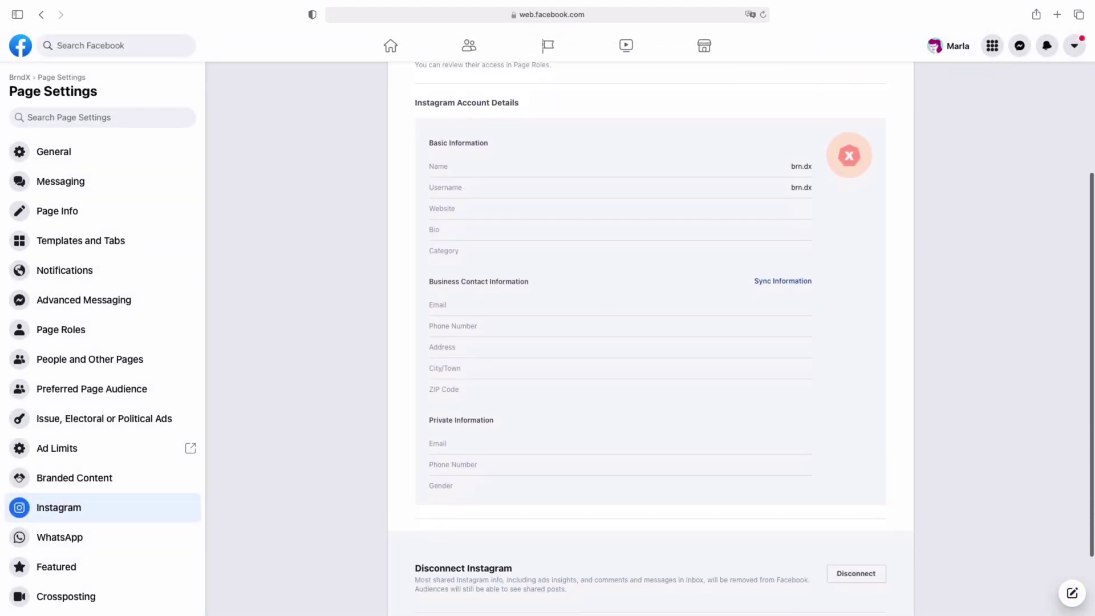
{"action": "scroll", "coordinate": [651, 343], "scroll_direction": "down", "scroll_amount": 2}
{"action": "scroll", "coordinate": [651, 342], "scroll_direction": "down", "scroll_amount": 1}
{"action": "scroll", "coordinate": [651, 343], "scroll_direction": "up", "scroll_amount": 5}
{"action": "scroll", "coordinate": [650, 343], "scroll_direction": "up", "scroll_amount": 5}
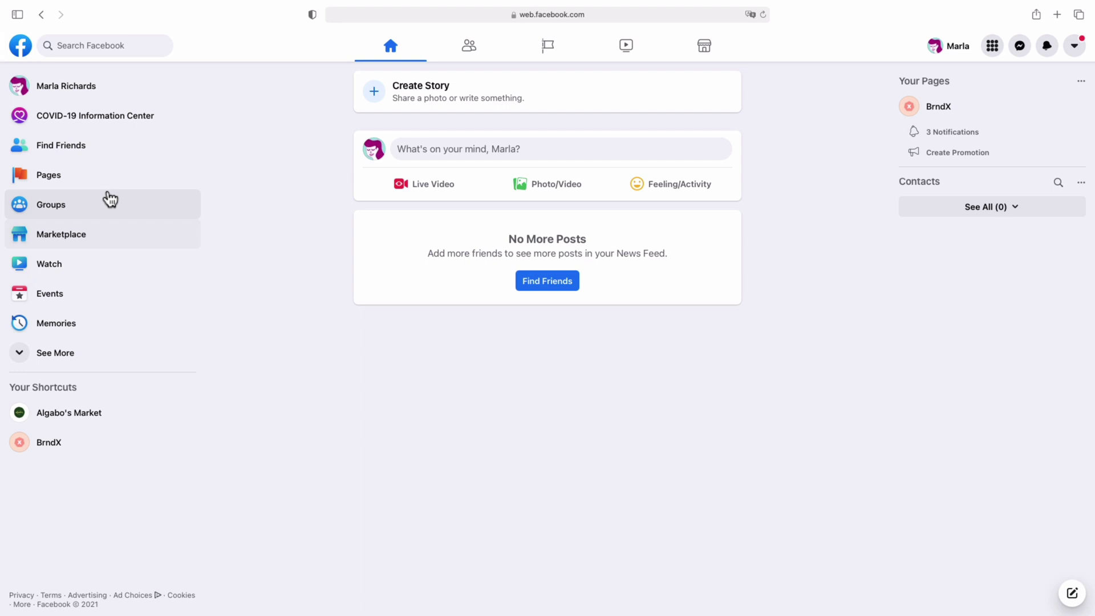
{"action": "left_click", "coordinate": [78, 184]}
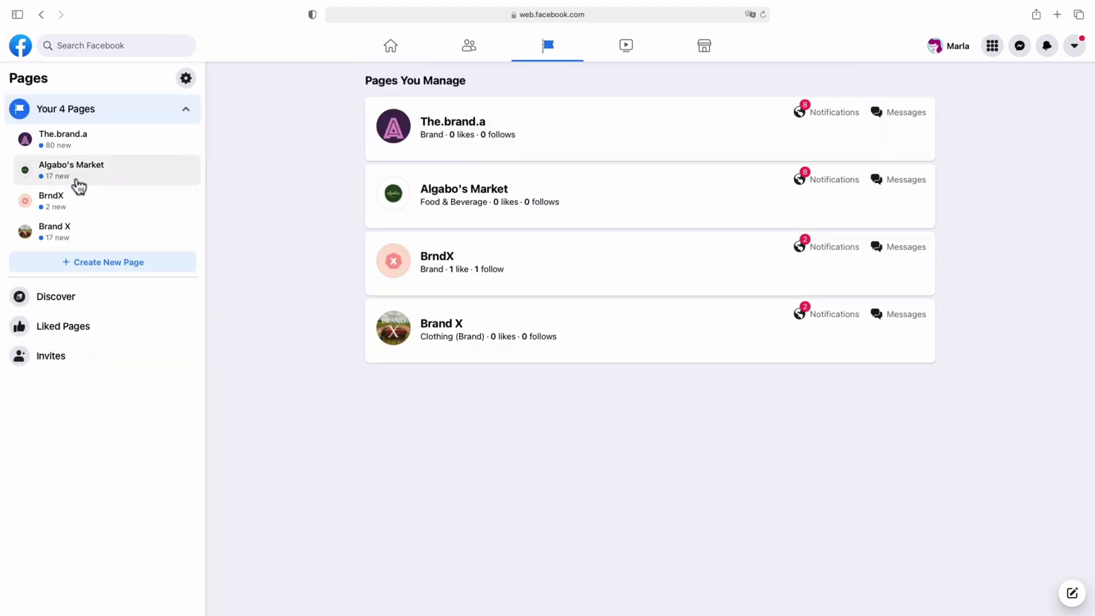
{"action": "left_click", "coordinate": [438, 257]}
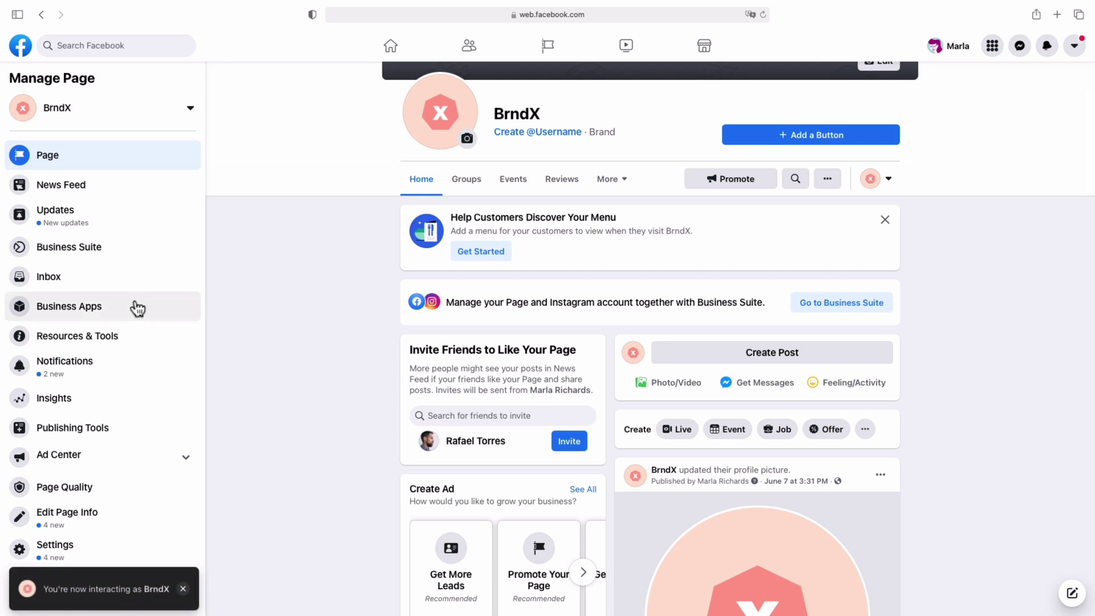
{"action": "scroll", "coordinate": [137, 308], "scroll_direction": "down", "scroll_amount": 5}
{"action": "scroll", "coordinate": [135, 307], "scroll_direction": "down", "scroll_amount": 2}
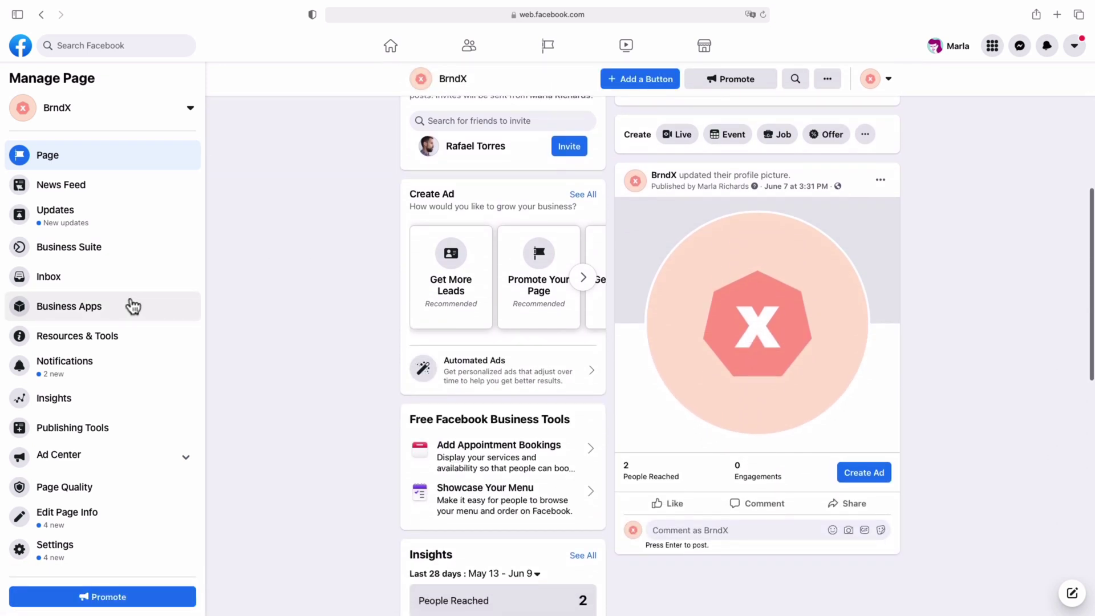
{"action": "left_click", "coordinate": [78, 558]}
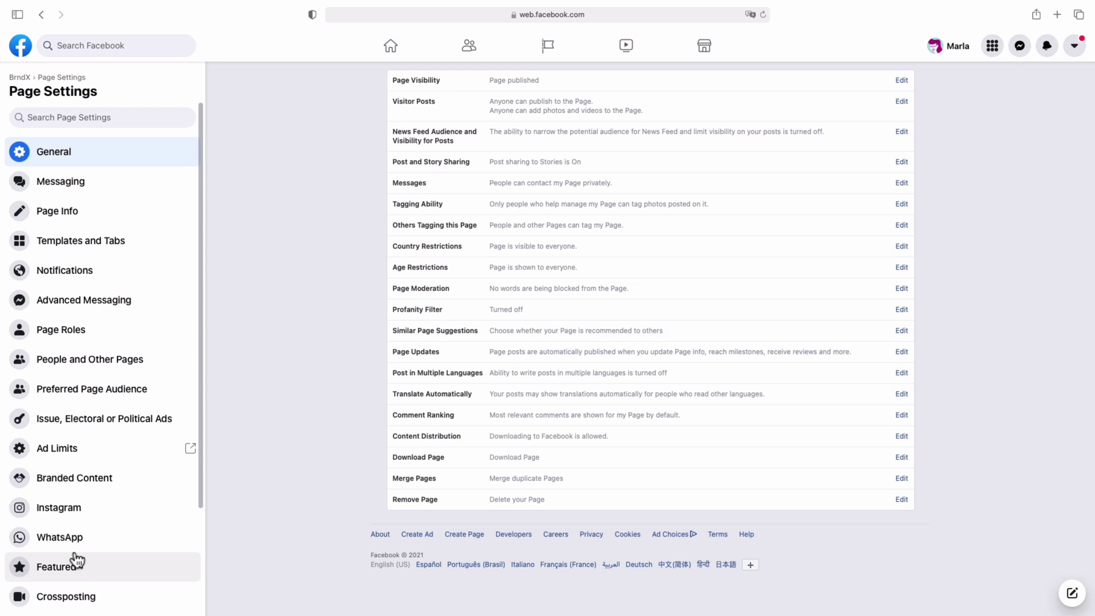
{"action": "left_click", "coordinate": [78, 513]}
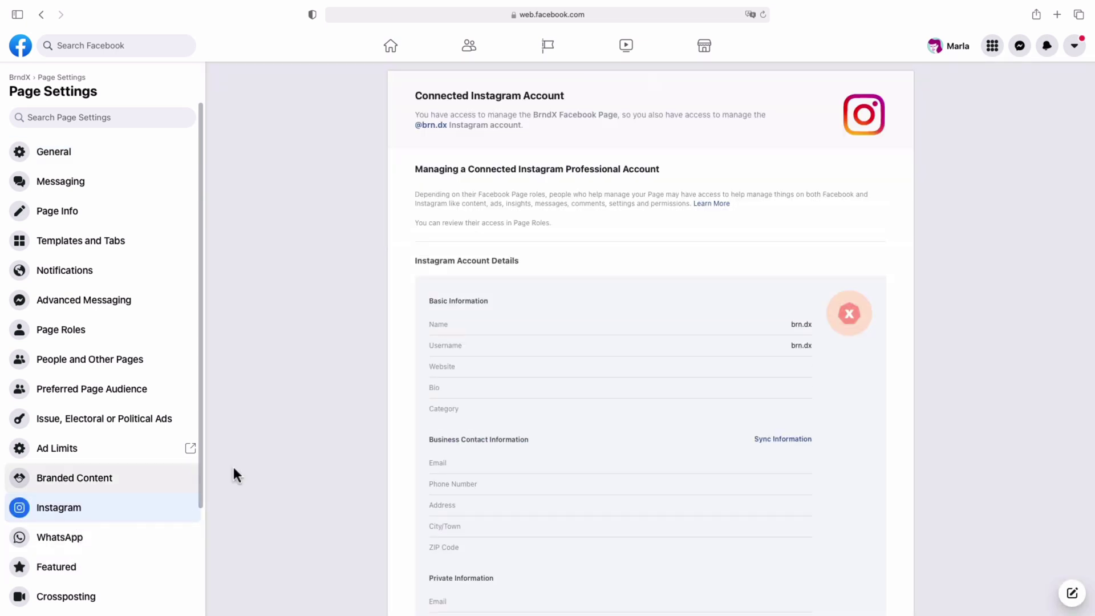
{"action": "scroll", "coordinate": [347, 431], "scroll_direction": "down", "scroll_amount": 5}
{"action": "scroll", "coordinate": [347, 431], "scroll_direction": "down", "scroll_amount": 3}
{"action": "scroll", "coordinate": [347, 432], "scroll_direction": "up", "scroll_amount": 8}
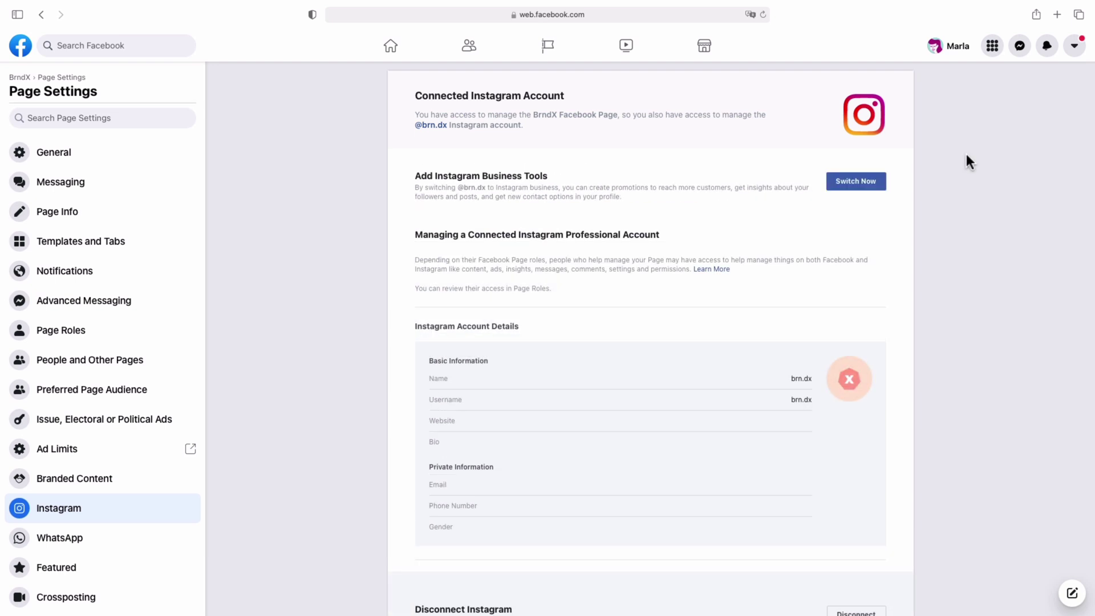
{"action": "left_click", "coordinate": [857, 191]}
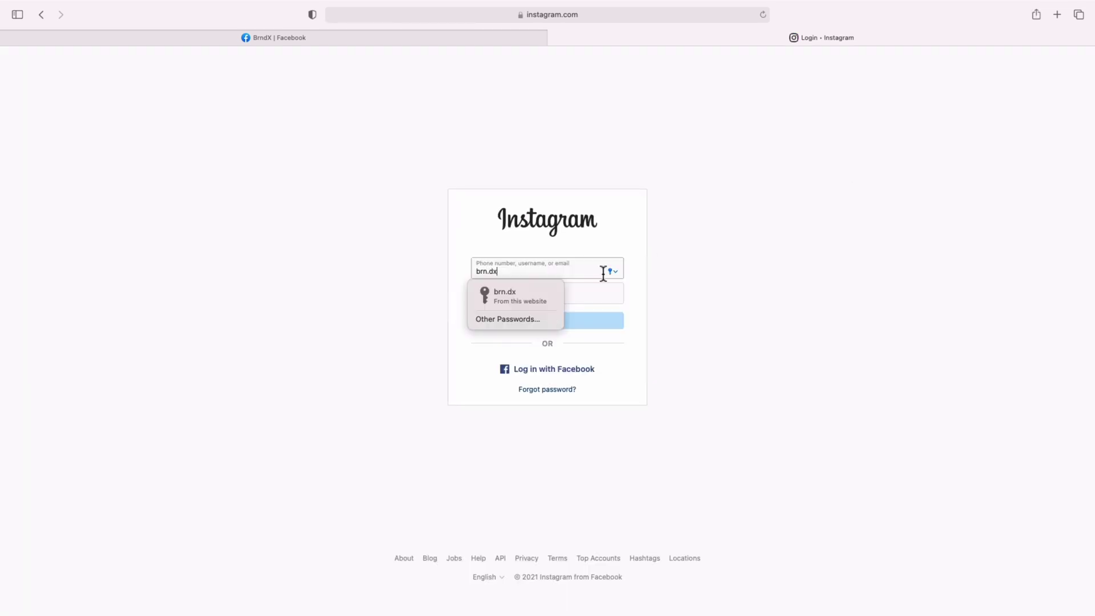
{"action": "left_click", "coordinate": [513, 295]}
{"action": "left_click", "coordinate": [540, 336]}
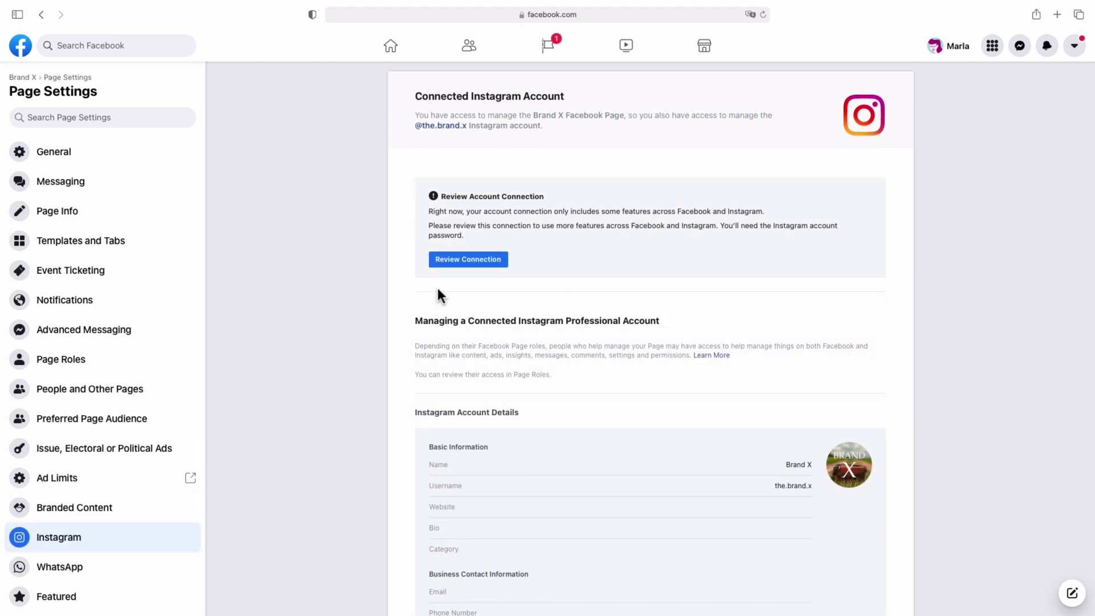
Review the Page and Instagram connection, continuing through each dialog step.
{"action": "left_click", "coordinate": [467, 260]}
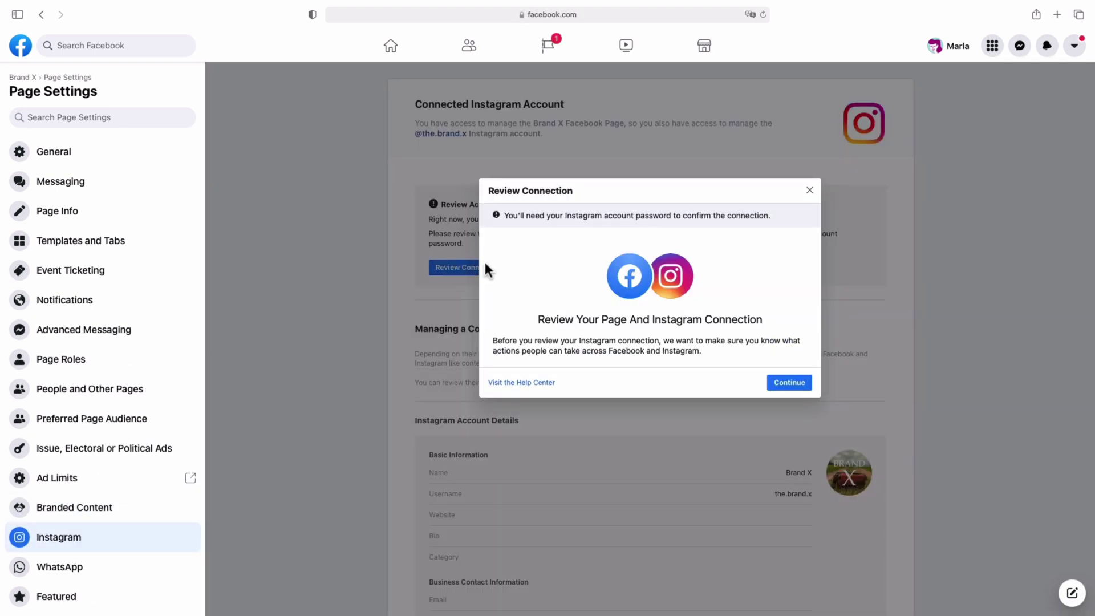
{"action": "left_click", "coordinate": [788, 383]}
{"action": "left_click", "coordinate": [788, 473]}
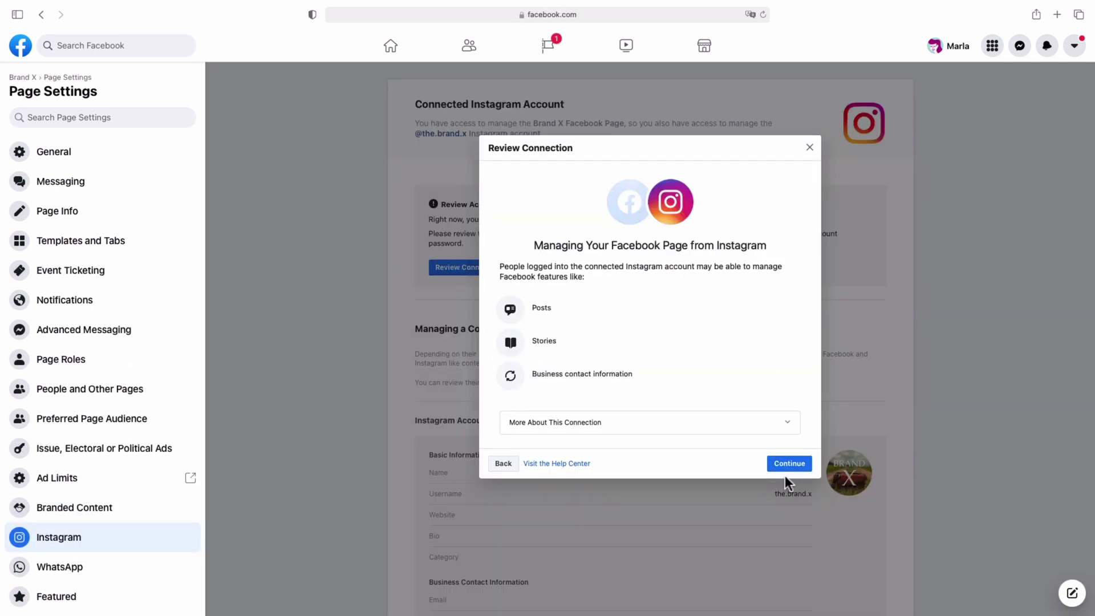
{"action": "left_click", "coordinate": [789, 463]}
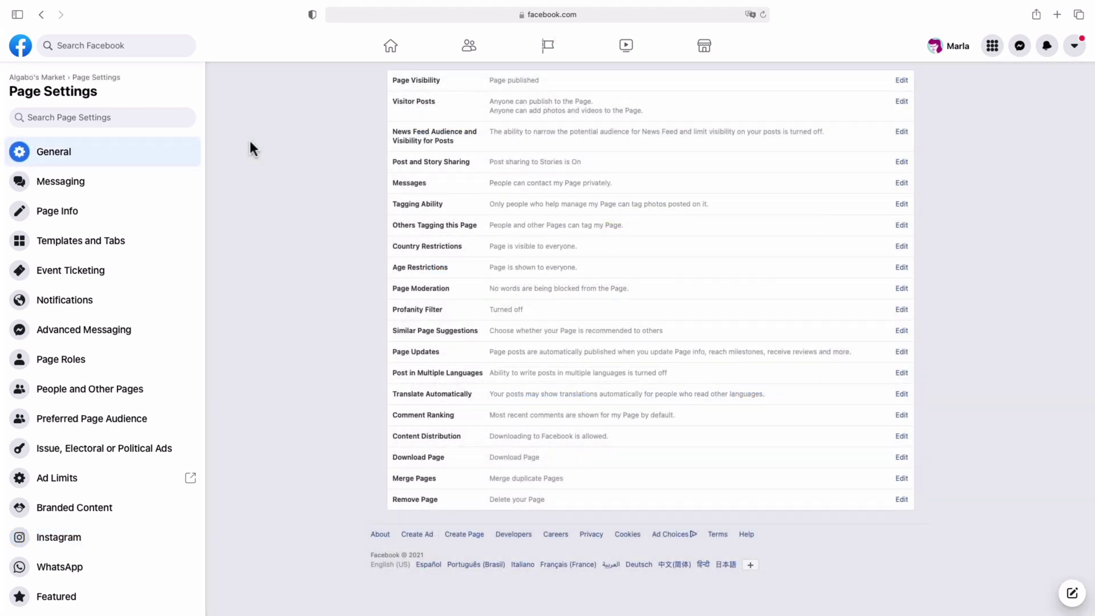
Open Algabo's Market Page Roles to review Page Owner, Agencies and Existing Page Roles.
{"action": "left_click", "coordinate": [61, 360]}
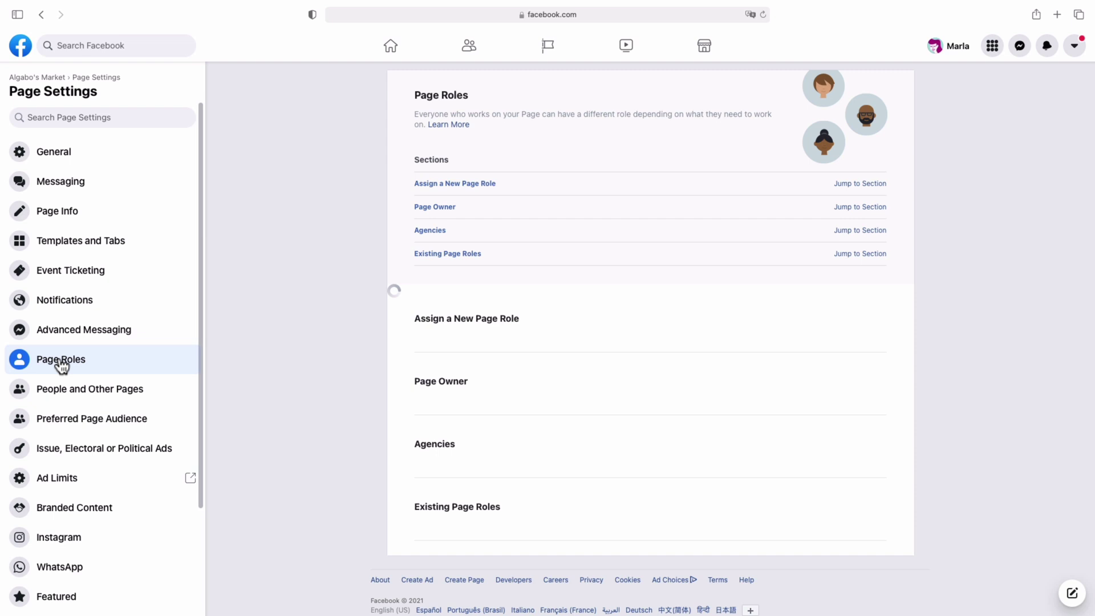
{"action": "scroll", "coordinate": [275, 323], "scroll_direction": "down", "scroll_amount": 5}
{"action": "scroll", "coordinate": [275, 322], "scroll_direction": "down", "scroll_amount": 5}
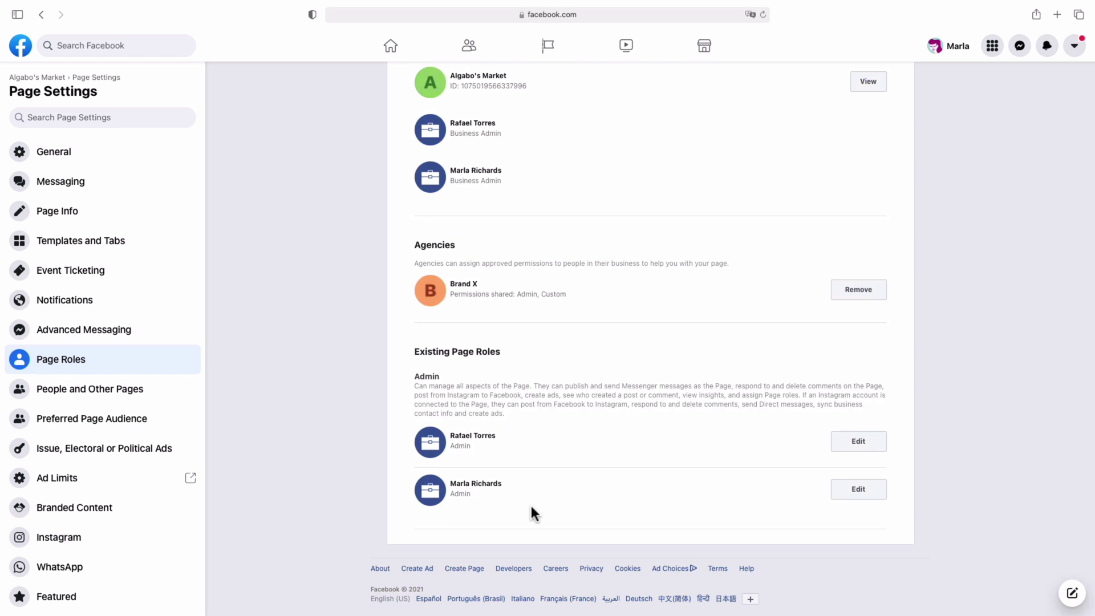
{"action": "scroll", "coordinate": [532, 506], "scroll_direction": "up", "scroll_amount": 1}
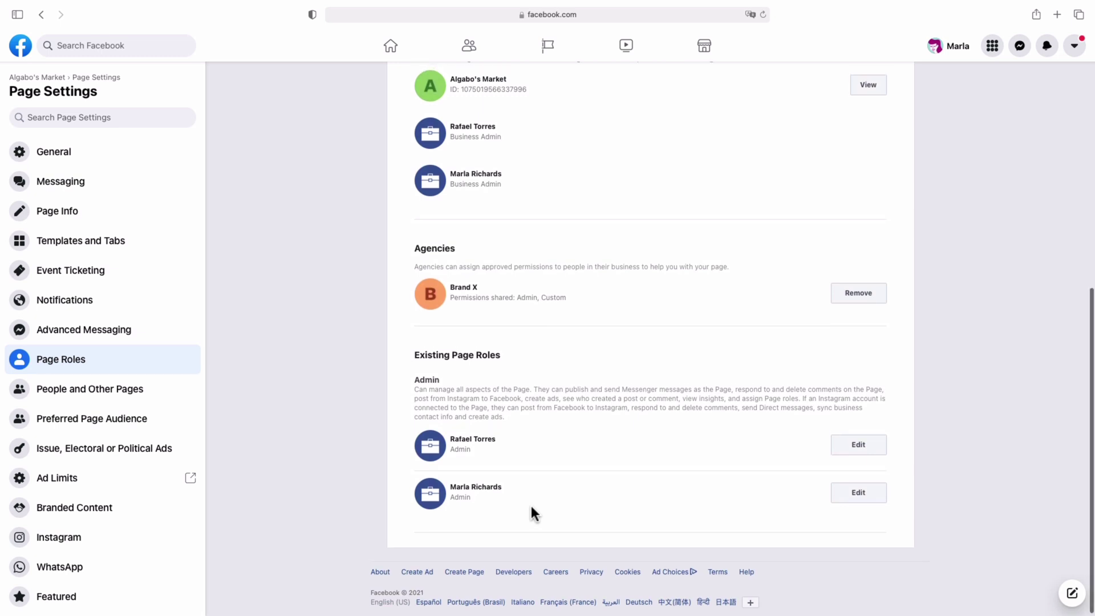
{"action": "scroll", "coordinate": [532, 512], "scroll_direction": "up", "scroll_amount": 4}
{"action": "scroll", "coordinate": [531, 512], "scroll_direction": "up", "scroll_amount": 4}
{"action": "scroll", "coordinate": [532, 513], "scroll_direction": "up", "scroll_amount": 2}
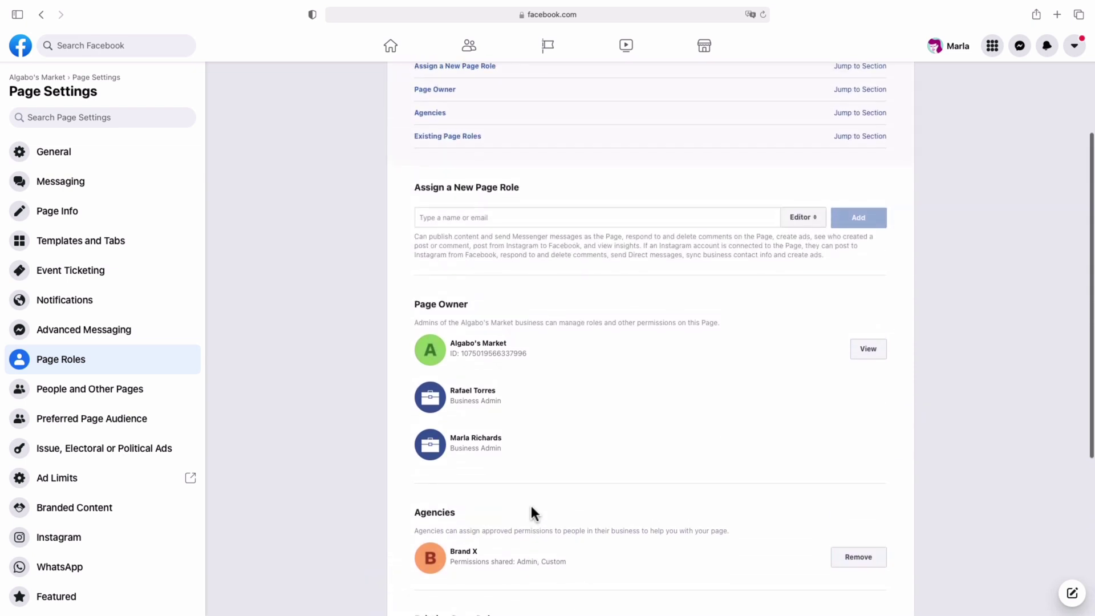
{"action": "scroll", "coordinate": [531, 513], "scroll_direction": "up", "scroll_amount": 2}
{"action": "scroll", "coordinate": [532, 513], "scroll_direction": "up", "scroll_amount": 2}
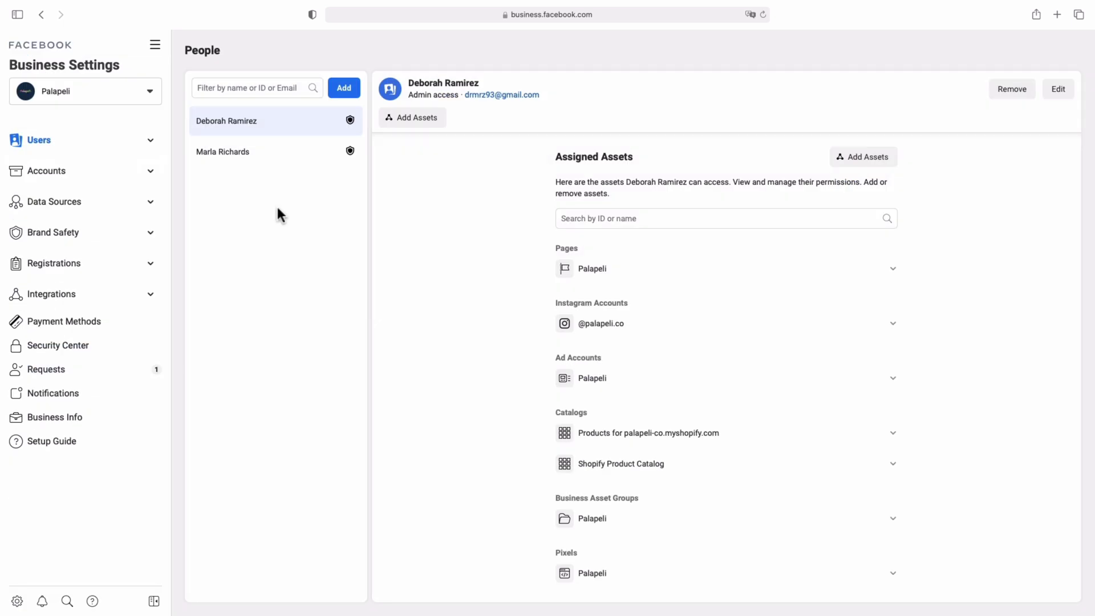
{"action": "left_click", "coordinate": [97, 146]}
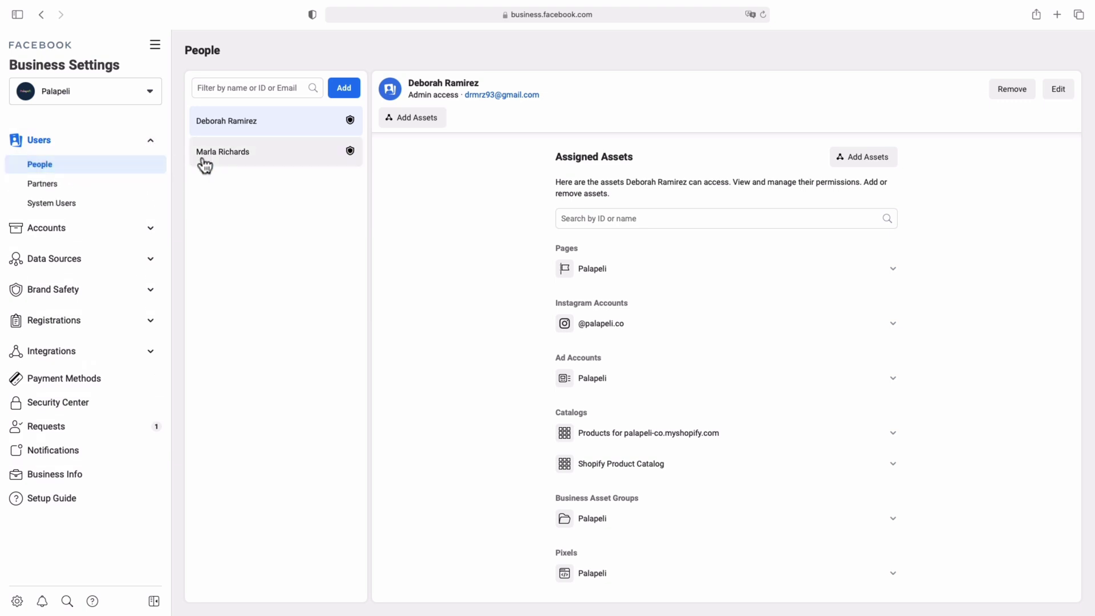
{"action": "left_click", "coordinate": [222, 152]}
{"action": "left_click", "coordinate": [633, 282]}
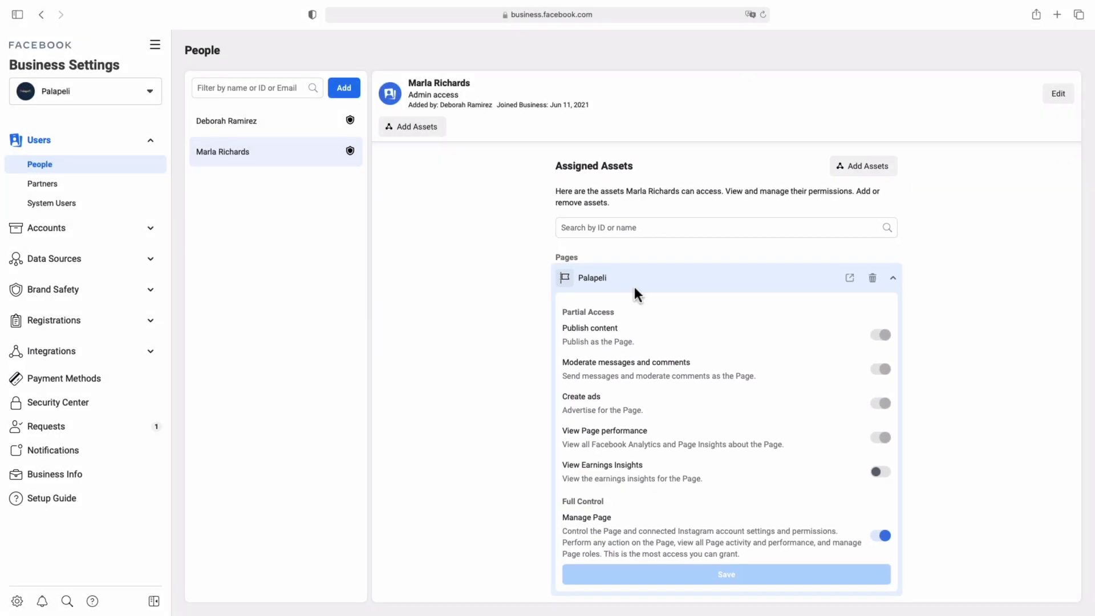
{"action": "left_click", "coordinate": [103, 228]}
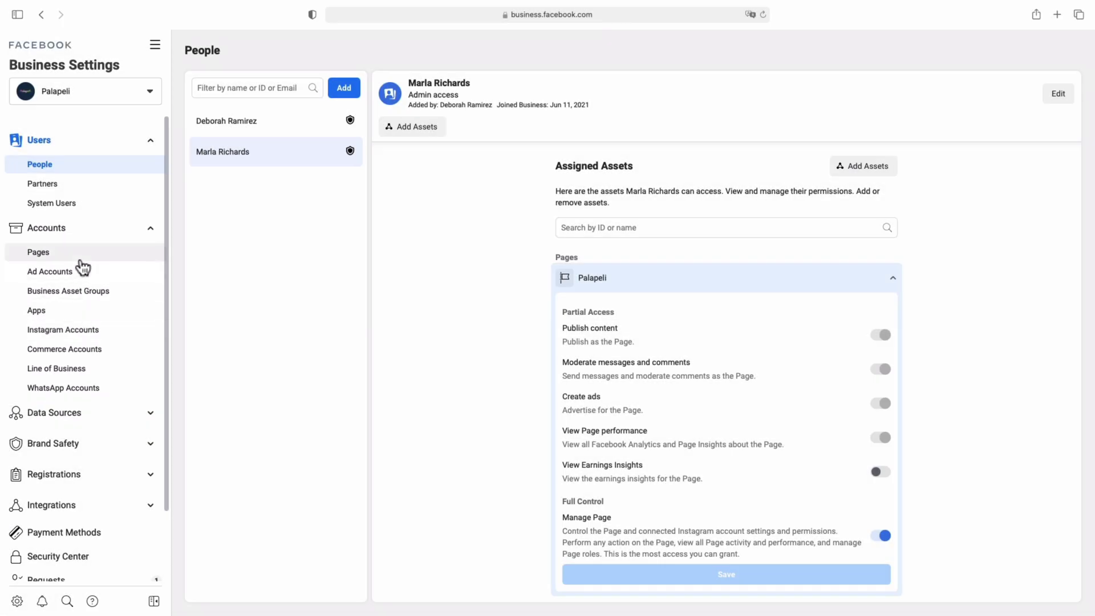
{"action": "left_click", "coordinate": [39, 252]}
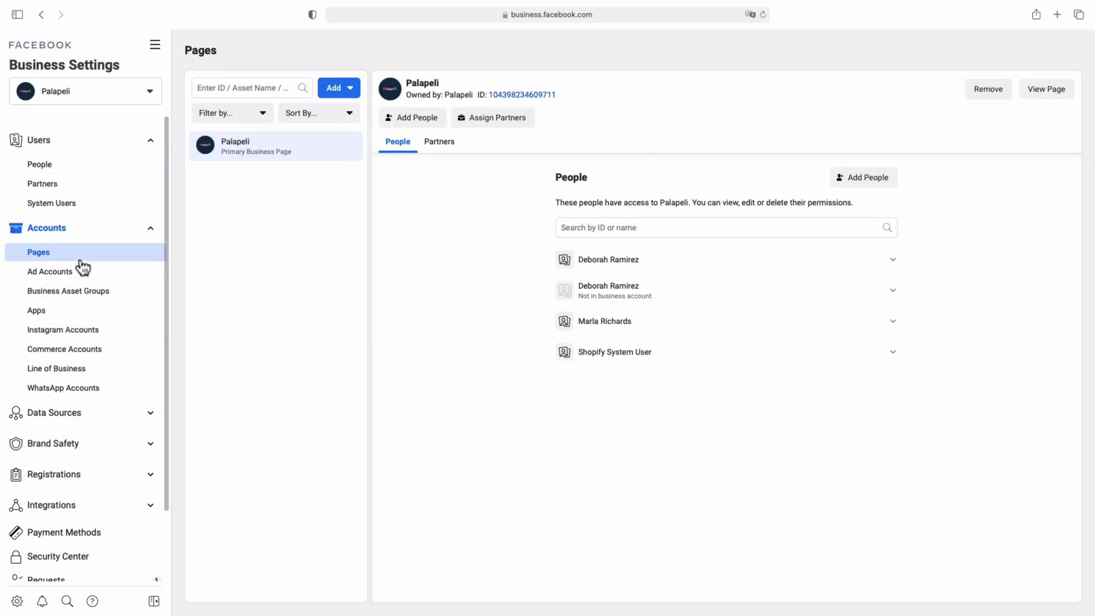
{"action": "left_click", "coordinate": [597, 316]}
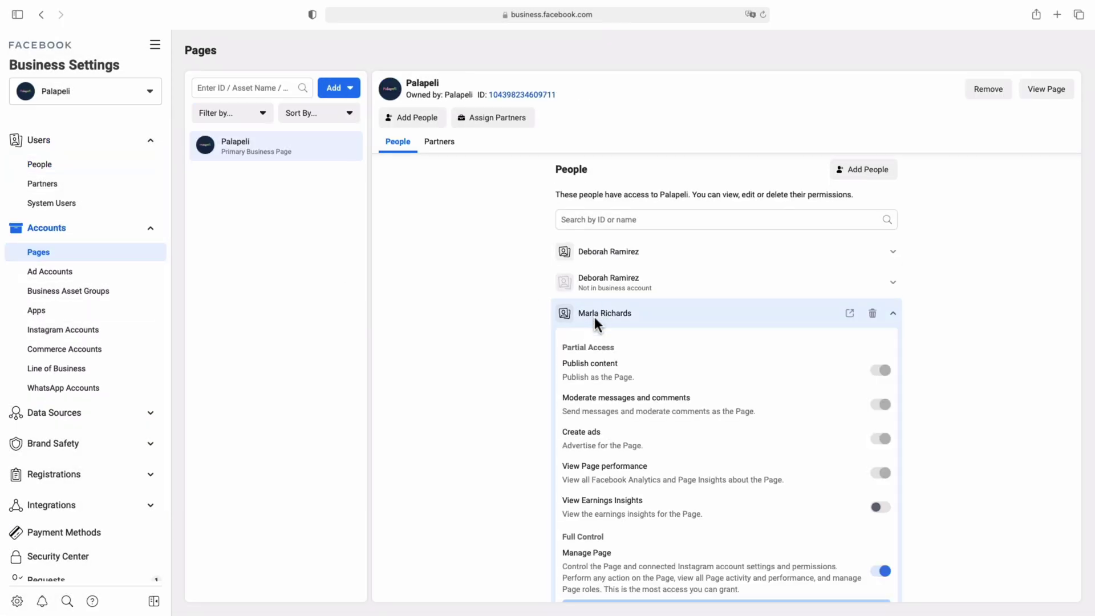
{"action": "scroll", "coordinate": [594, 317], "scroll_direction": "down", "scroll_amount": 2}
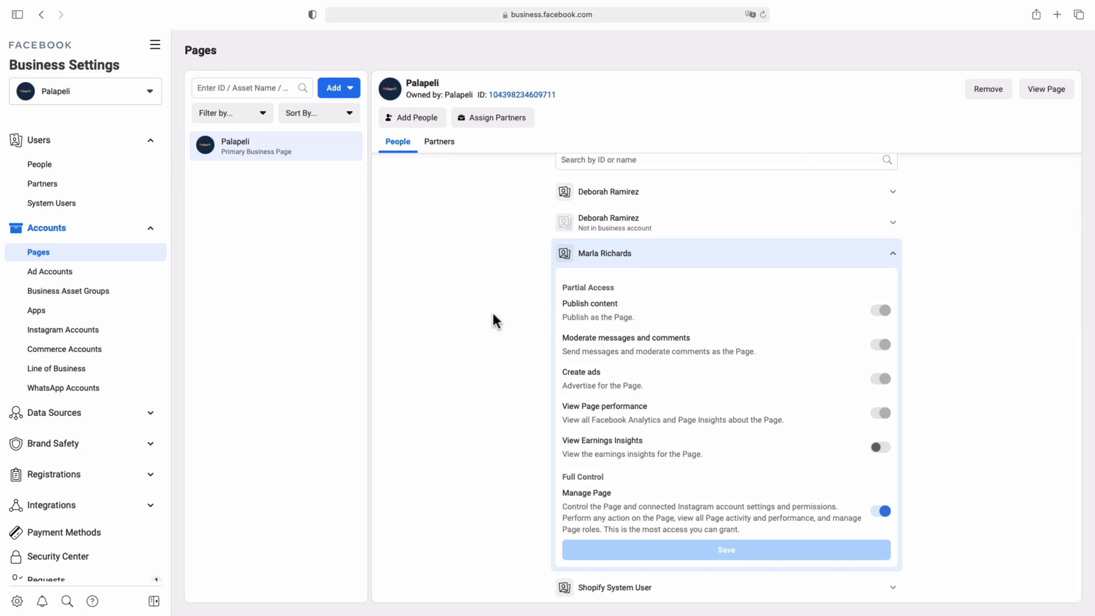
{"action": "left_click", "coordinate": [62, 330]}
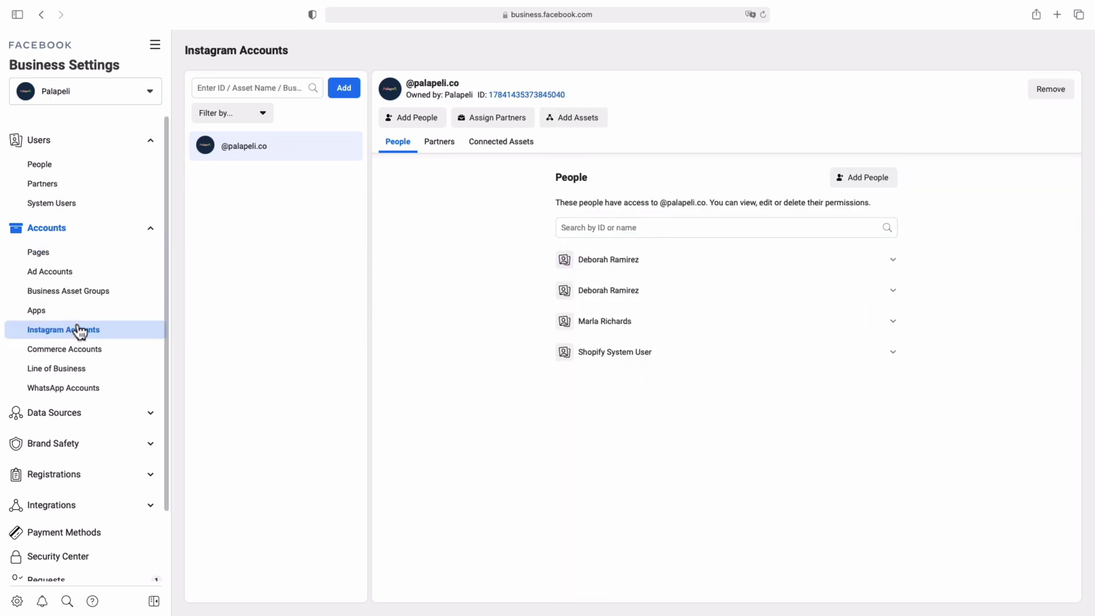
{"action": "left_click", "coordinate": [590, 322]}
{"action": "scroll", "coordinate": [580, 324], "scroll_direction": "down", "scroll_amount": 2}
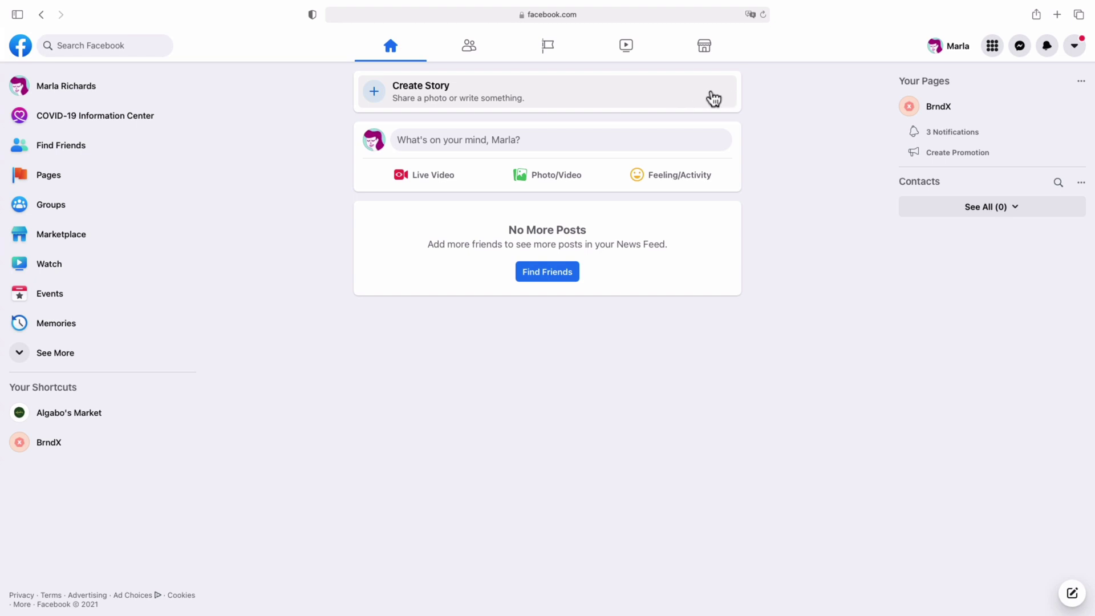
Open your Facebook General Account Settings through the Settings & Privacy menu.
{"action": "left_click", "coordinate": [1075, 45]}
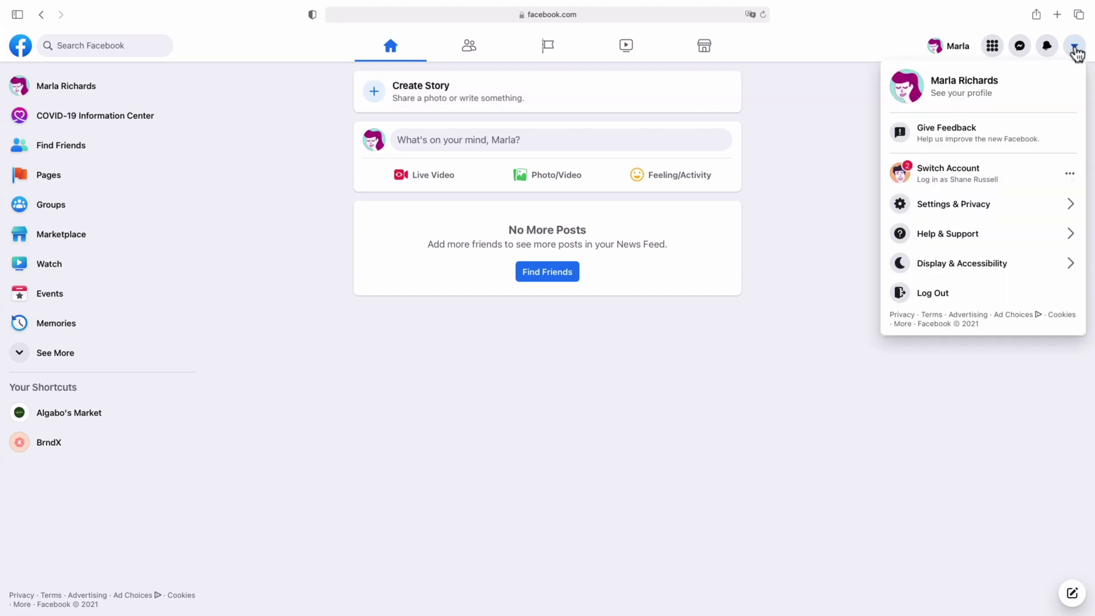
{"action": "left_click", "coordinate": [991, 203]}
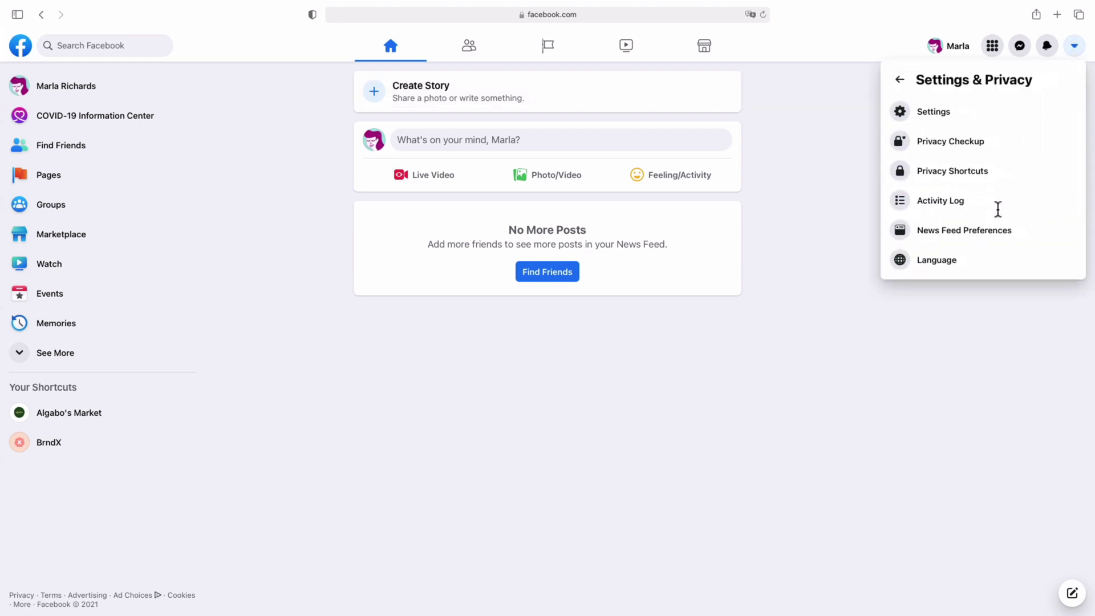
{"action": "left_click", "coordinate": [974, 112]}
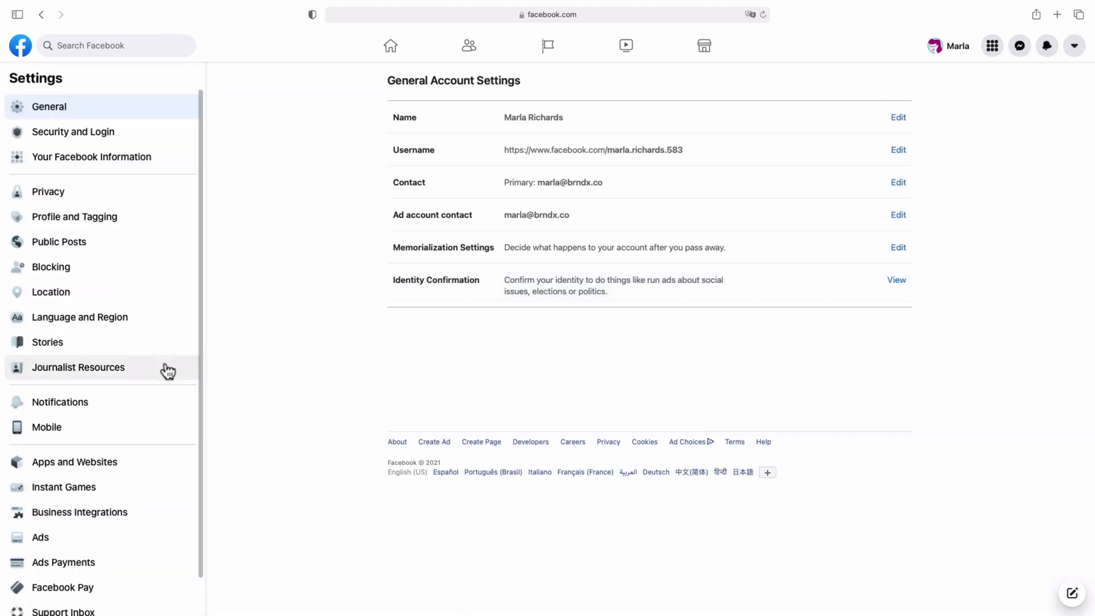
Select GAIN under Business Integrations, remove it, and confirm so no integrations remain.
{"action": "left_click", "coordinate": [102, 515]}
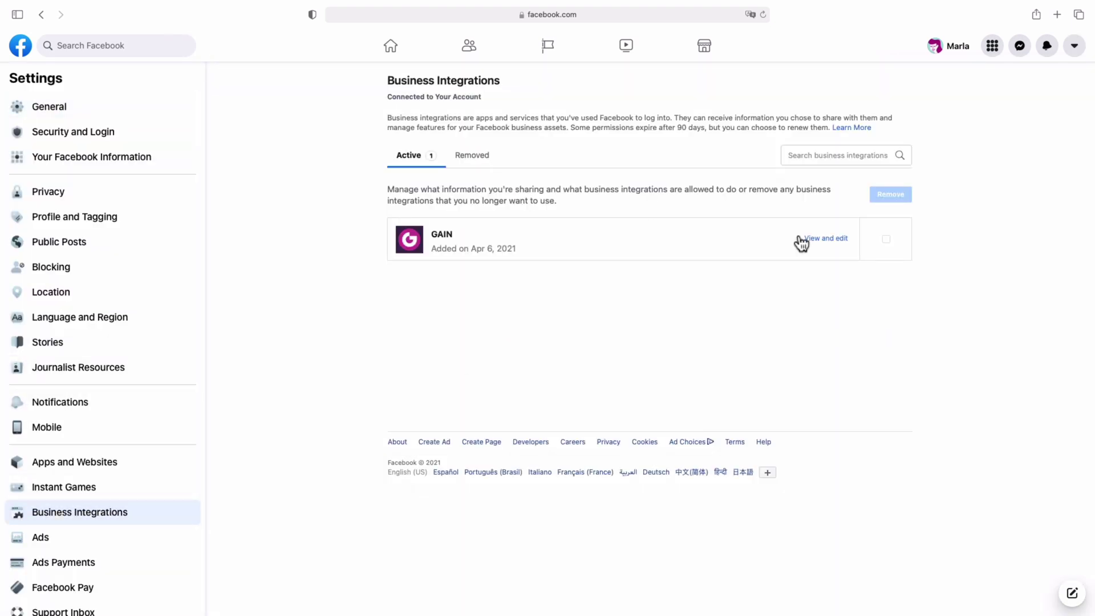
{"action": "left_click", "coordinate": [886, 240]}
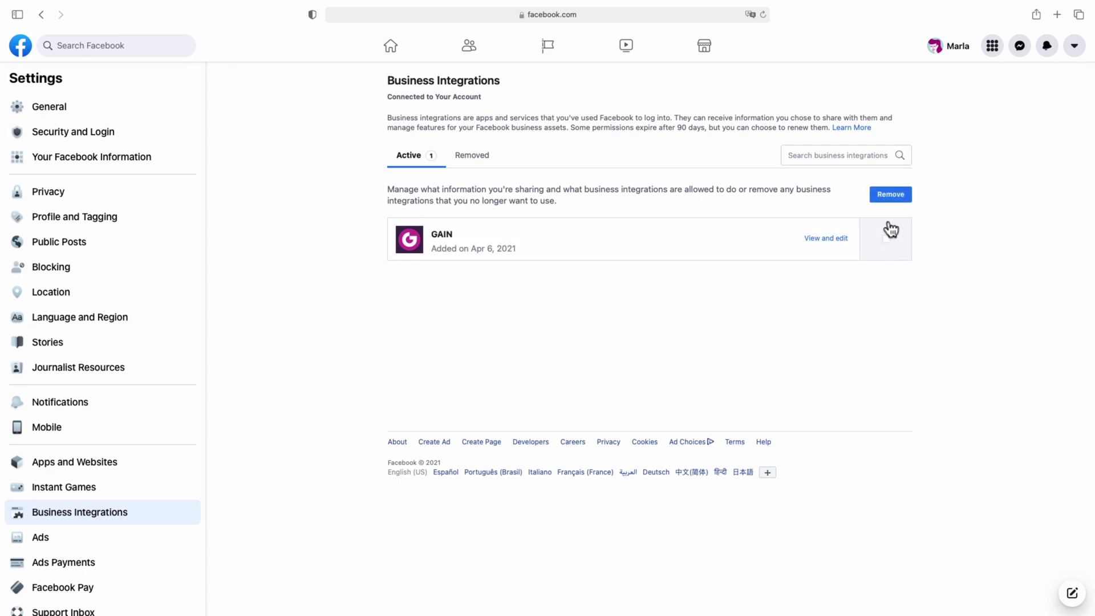
{"action": "left_click", "coordinate": [890, 194]}
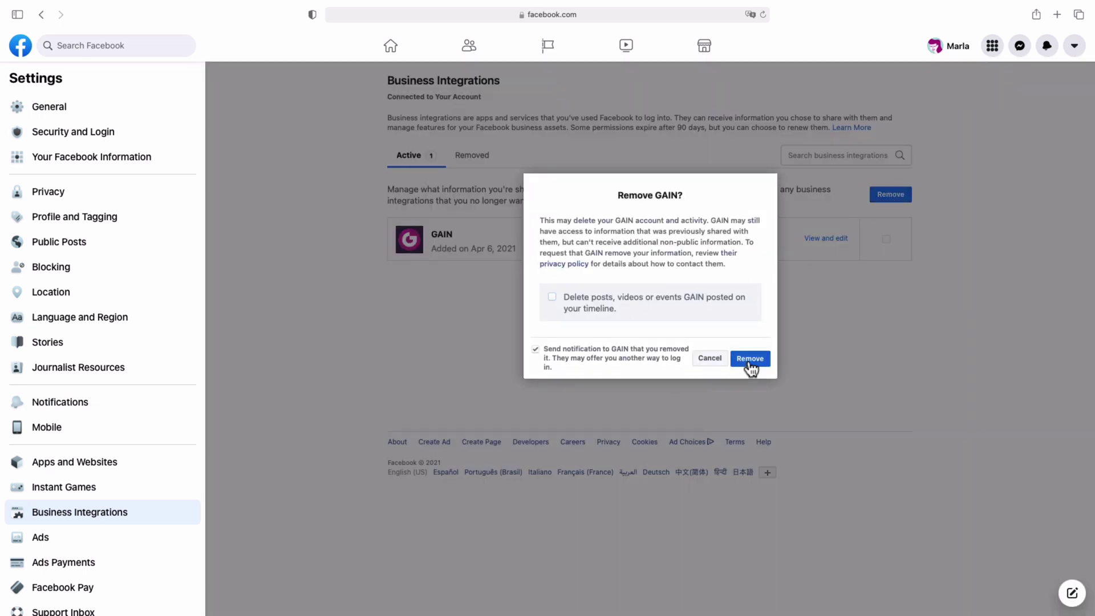
{"action": "left_click", "coordinate": [749, 357]}
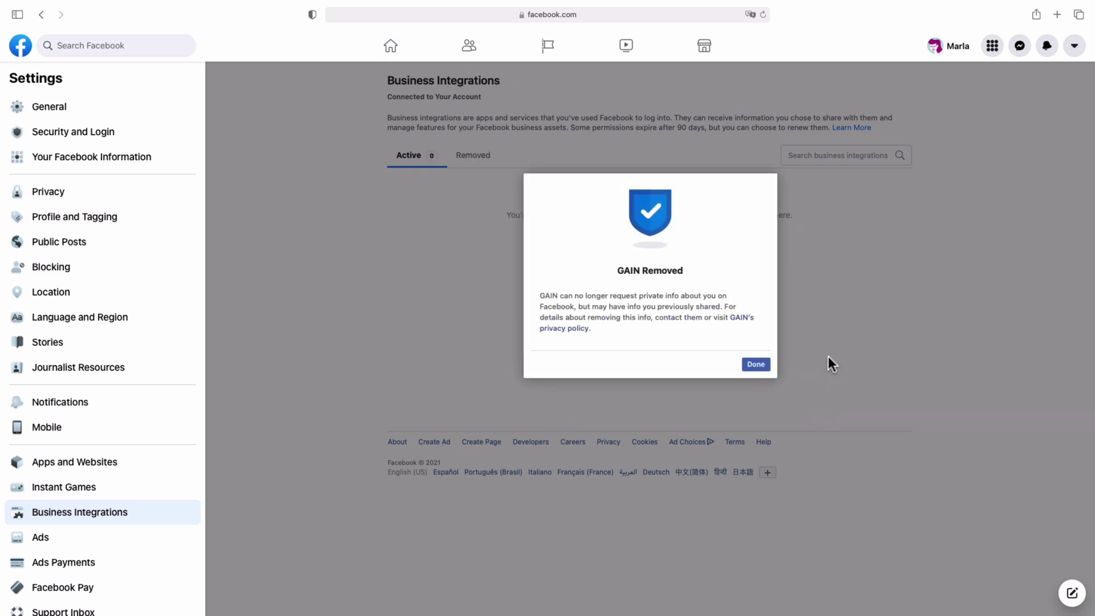
{"action": "left_click", "coordinate": [756, 365]}
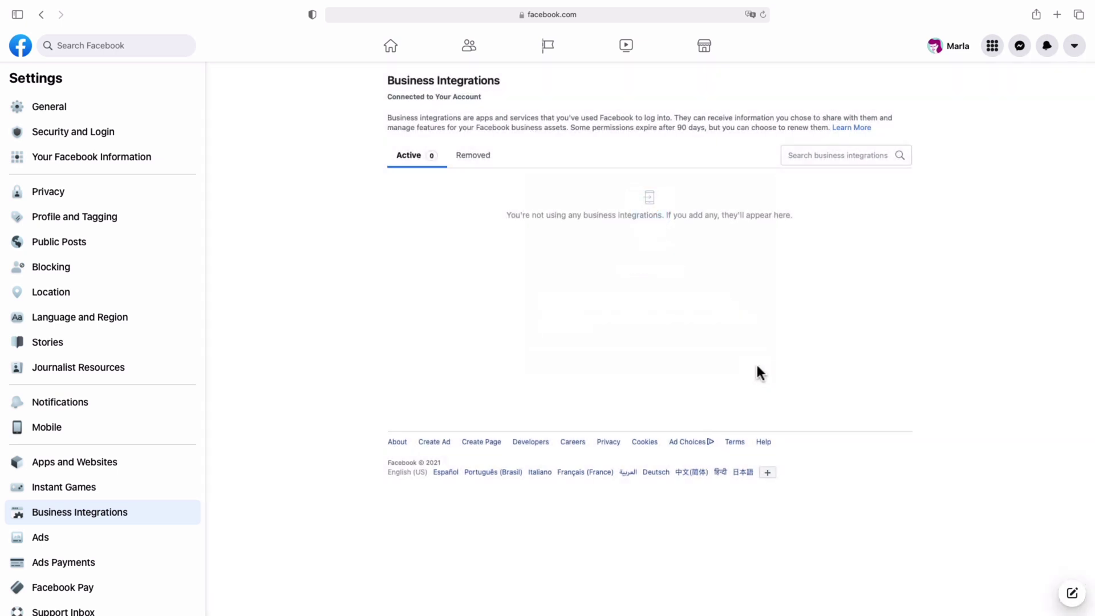